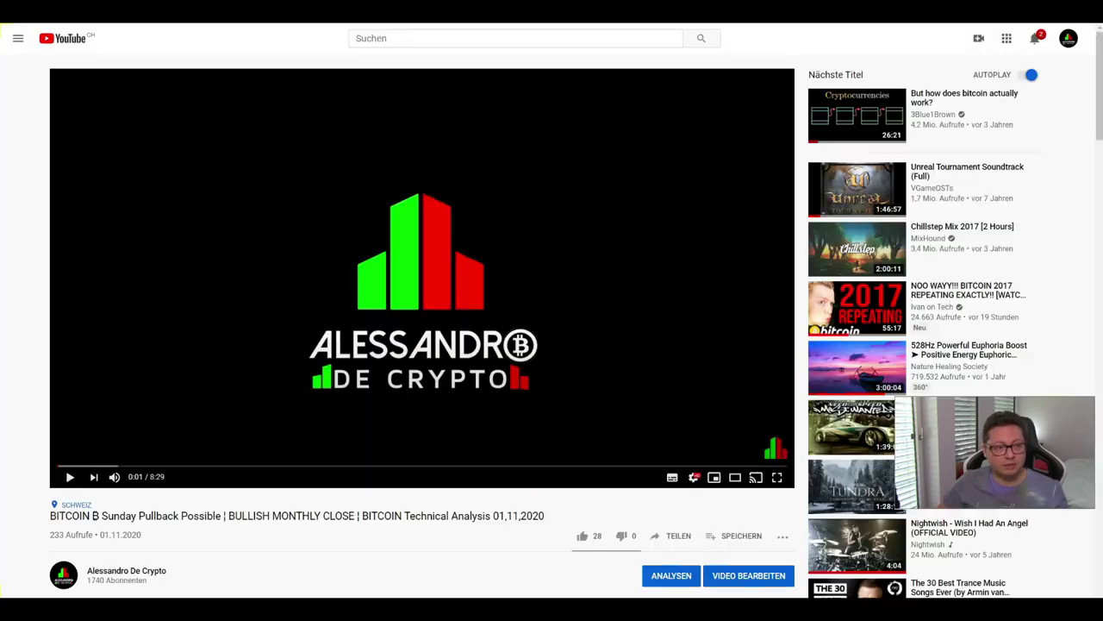
Show the affiliate links for free Bitcoin and altcoins in the video description and highlight that whole block
{"action": "scroll", "coordinate": [435, 232], "scroll_direction": "down", "scroll_amount": 10}
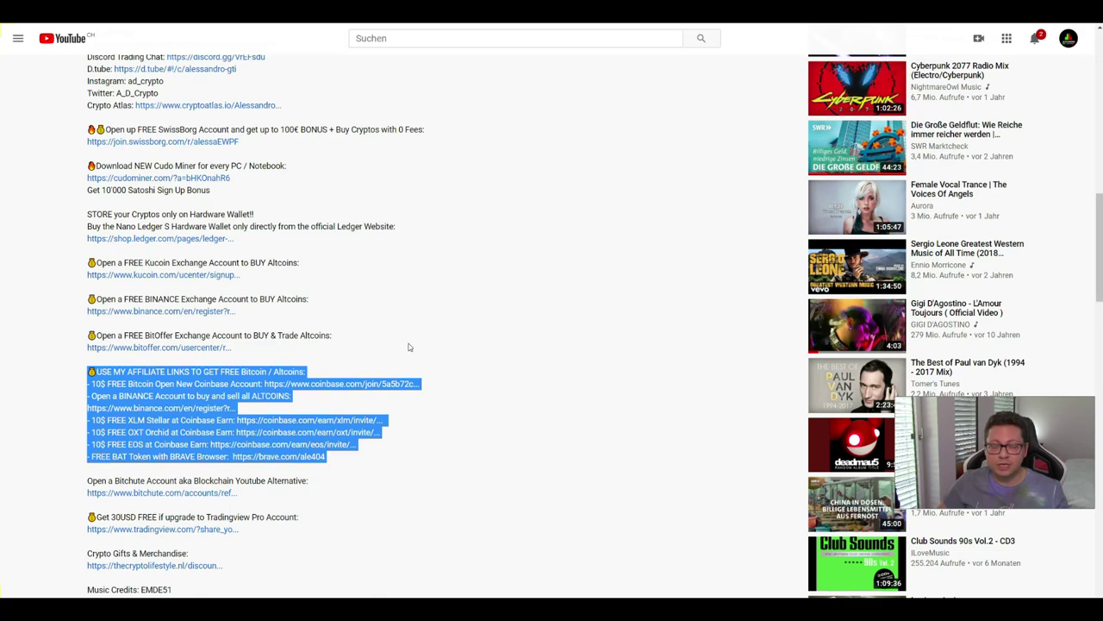
{"action": "scroll", "coordinate": [418, 345], "scroll_direction": "down", "scroll_amount": 2}
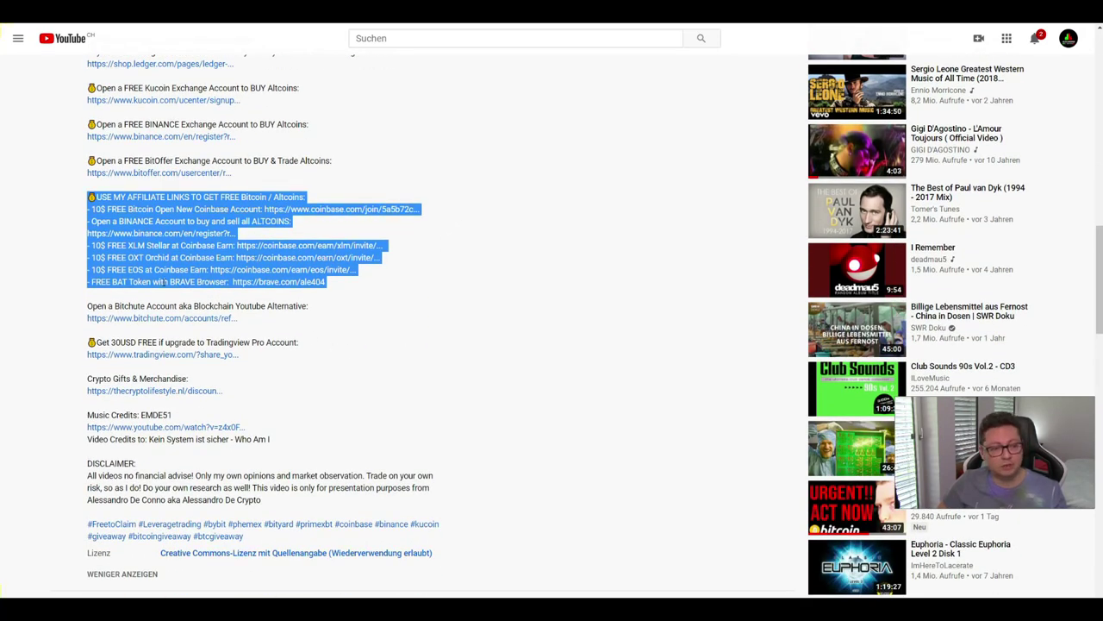
{"action": "left_click", "coordinate": [143, 258]}
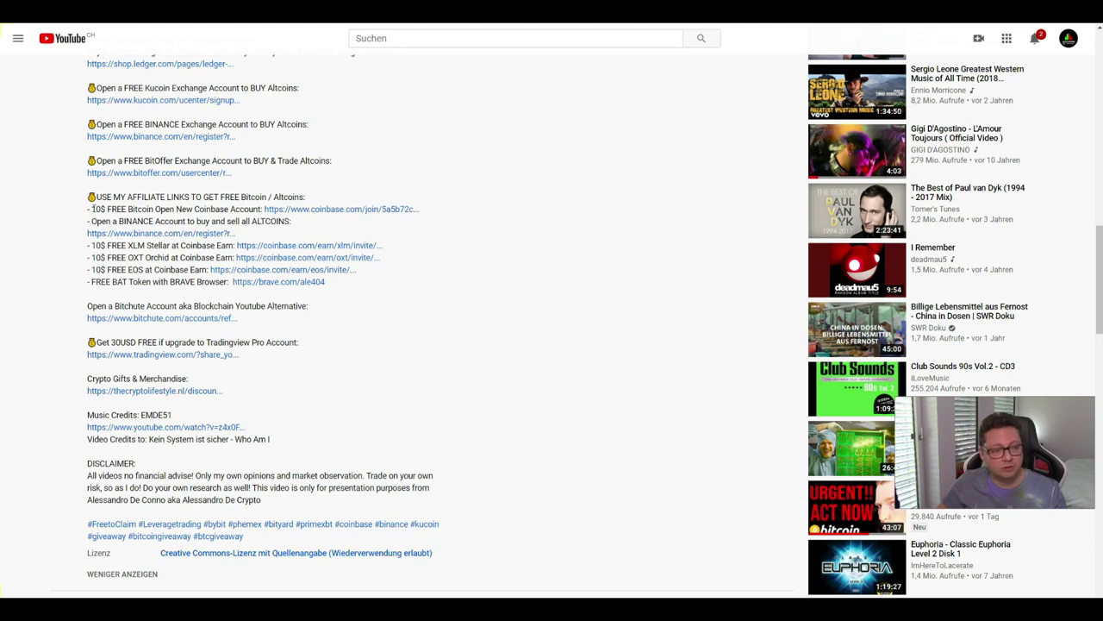
{"action": "left_click_drag", "start_coordinate": [87, 197], "coordinate": [381, 285]}
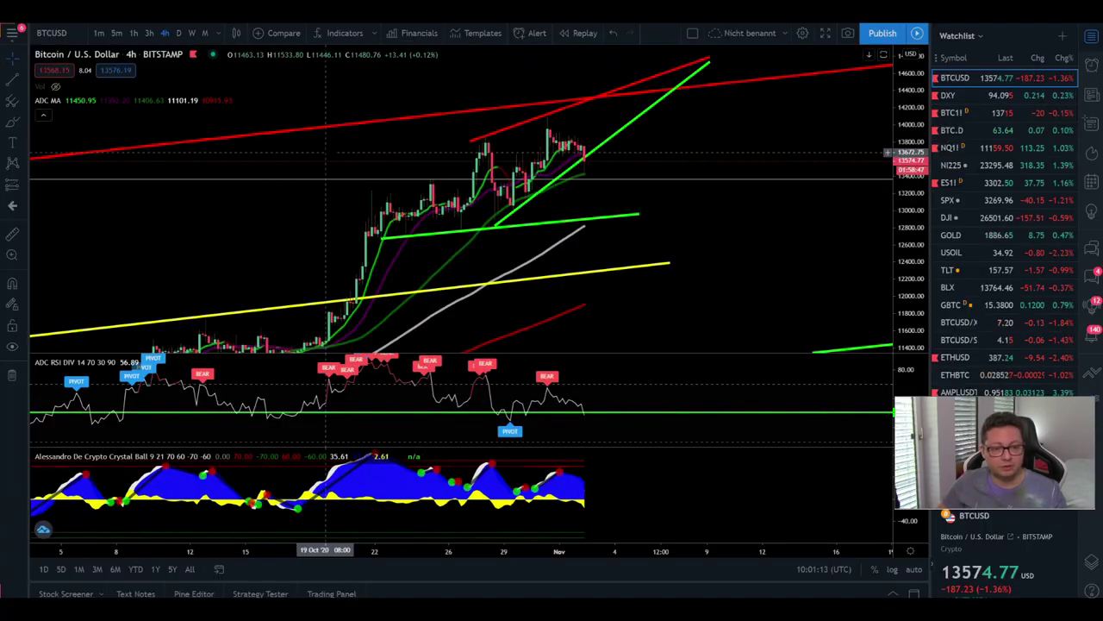
Switch to TradingView and examine the 4-hour Bitcoin chart, comparing recent candles with the rising wedge, support trendlines and moving averages
{"action": "scroll", "coordinate": [379, 152], "scroll_direction": "up", "scroll_amount": 5}
{"action": "left_click_drag", "start_coordinate": [706, 141], "coordinate": [717, 143]}
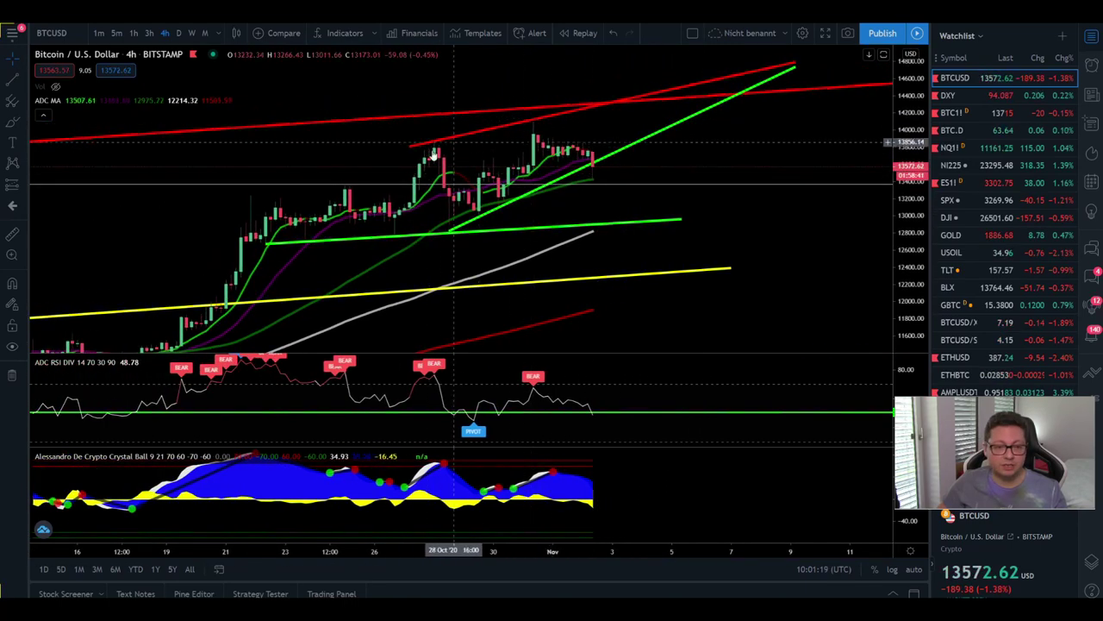
{"action": "left_click_drag", "start_coordinate": [702, 150], "coordinate": [693, 104]}
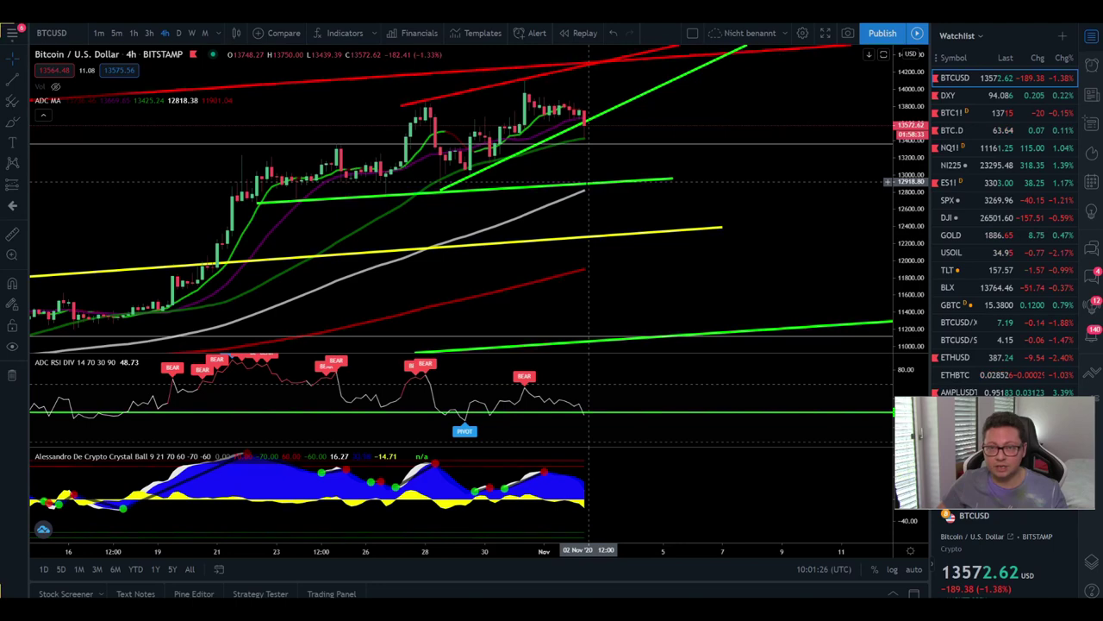
{"action": "left_click_drag", "start_coordinate": [818, 236], "coordinate": [795, 213]}
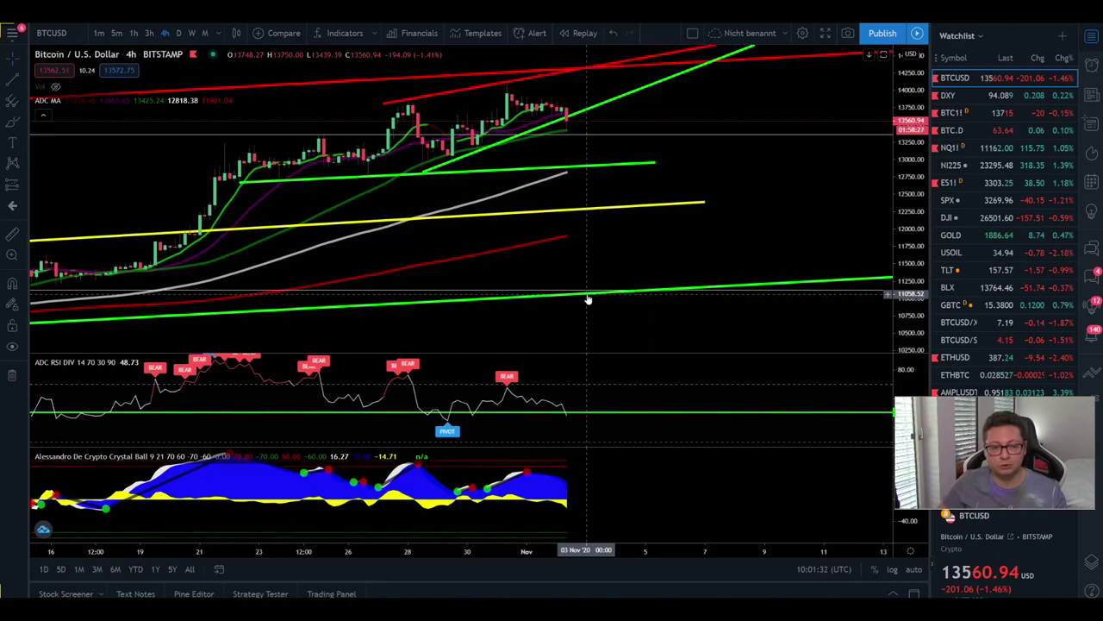
{"action": "scroll", "coordinate": [587, 299], "scroll_direction": "down", "scroll_amount": 3}
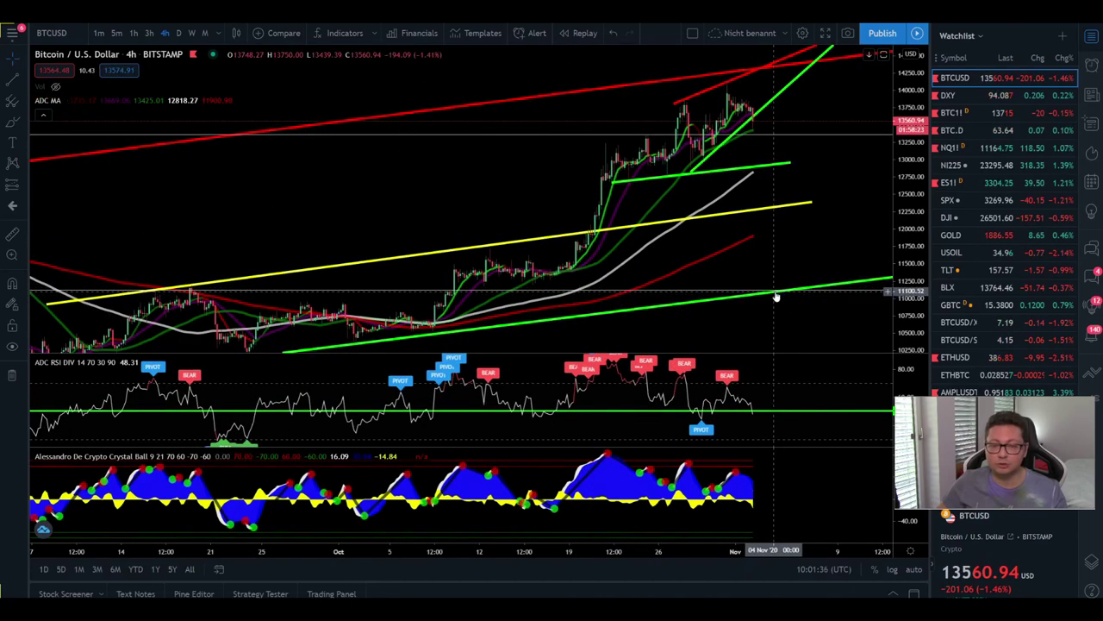
{"action": "scroll", "coordinate": [751, 167], "scroll_direction": "up", "scroll_amount": 3}
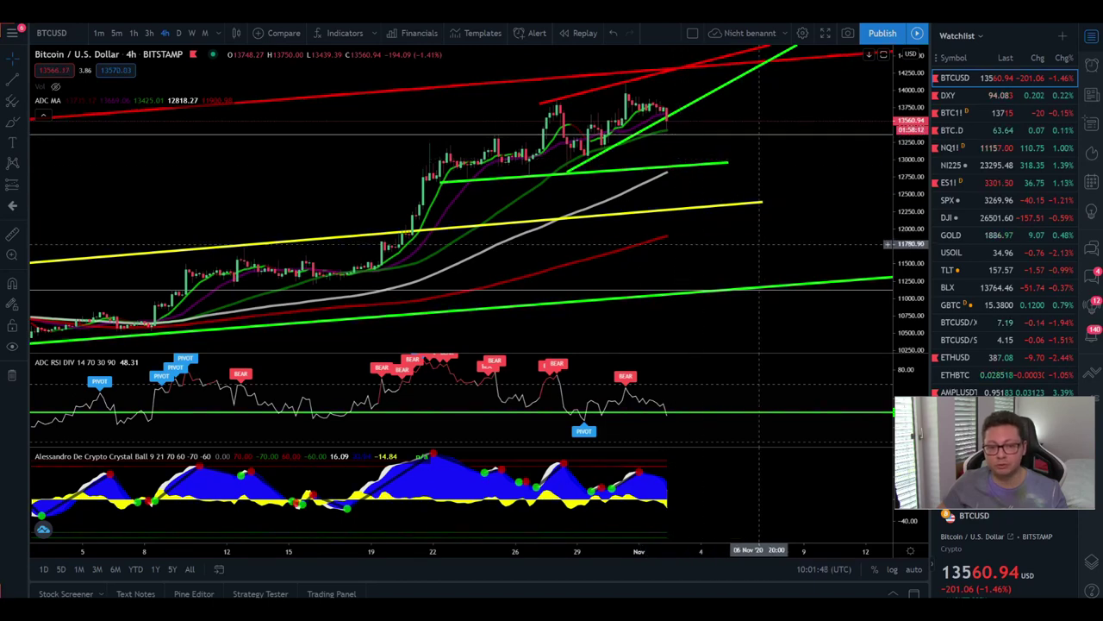
{"action": "left_click_drag", "start_coordinate": [782, 195], "coordinate": [783, 210]}
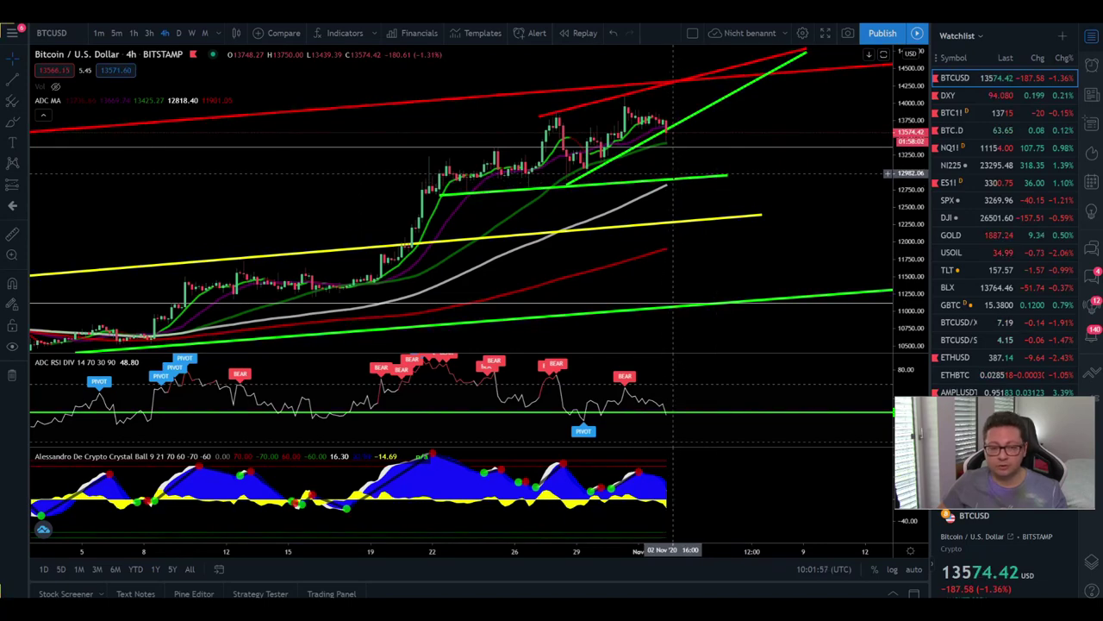
{"action": "left_click_drag", "start_coordinate": [781, 164], "coordinate": [791, 179]}
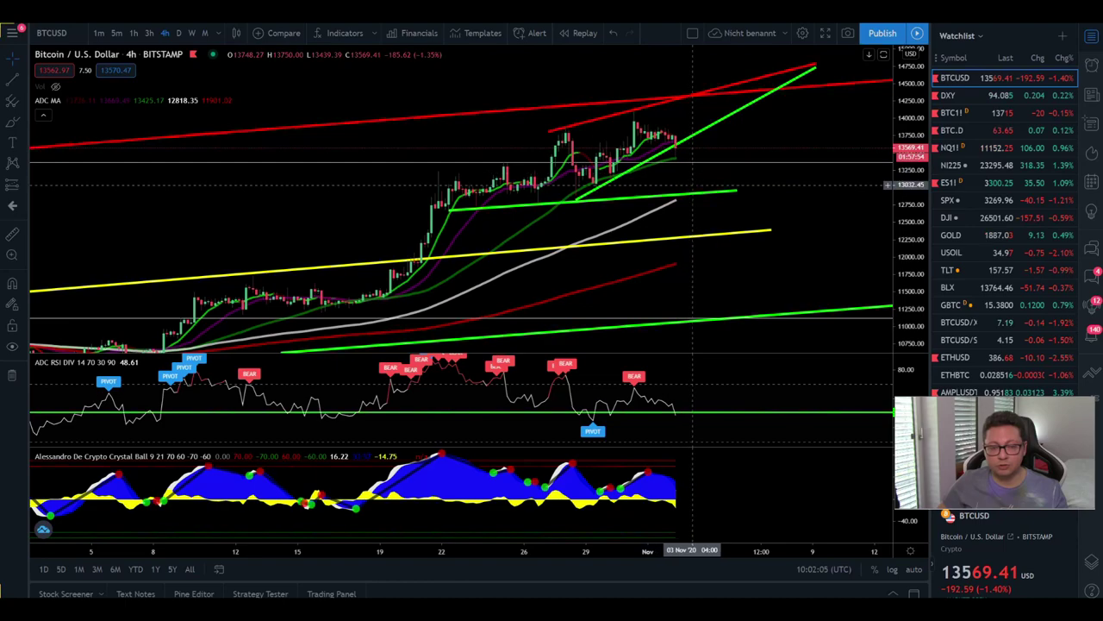
{"action": "scroll", "coordinate": [678, 181], "scroll_direction": "up", "scroll_amount": 2}
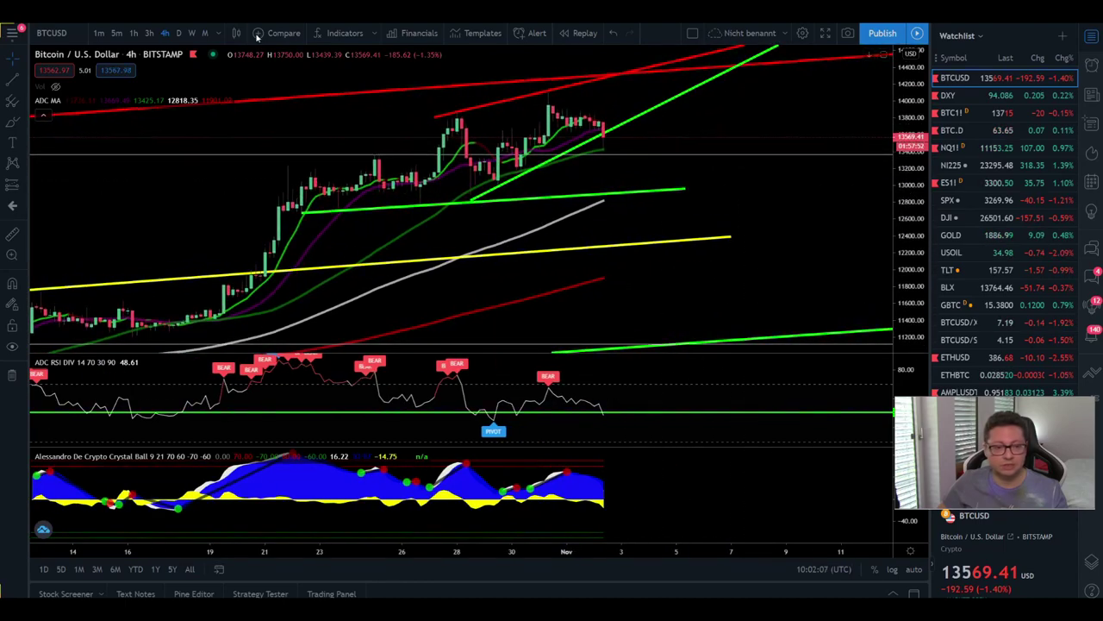
Inspect recent Bitcoin price action on the 1-hour timeframe, and return the chart to 4 hours with a readable price scale
{"action": "left_click", "coordinate": [134, 33]}
{"action": "left_click_drag", "start_coordinate": [917, 243], "coordinate": [900, 60]}
{"action": "left_click_drag", "start_coordinate": [681, 86], "coordinate": [670, 258]}
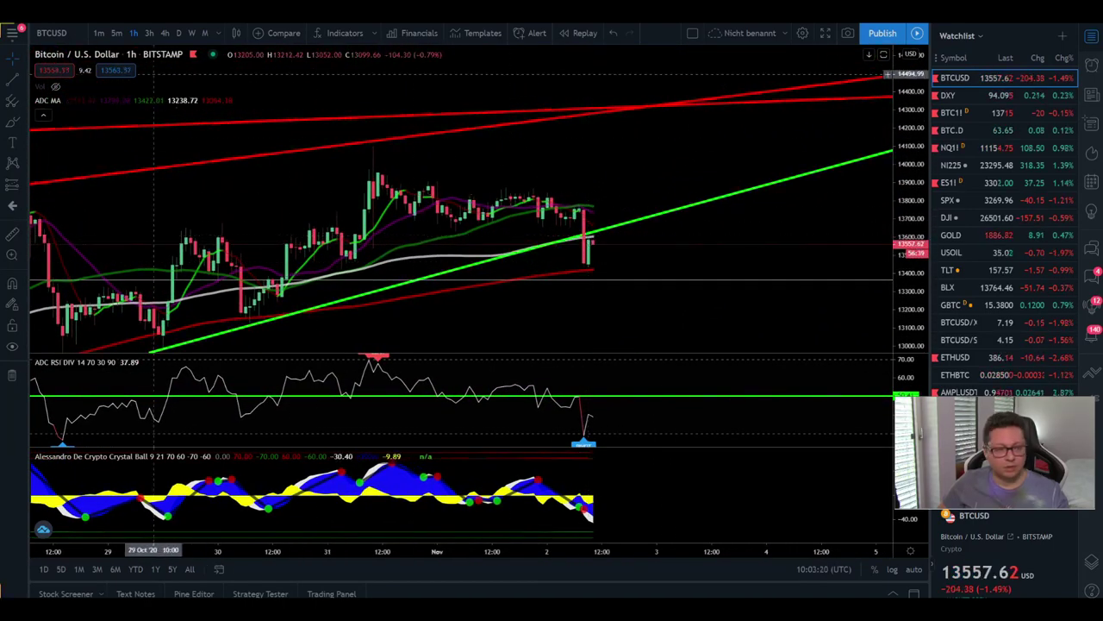
{"action": "left_click", "coordinate": [165, 33]}
{"action": "left_click_drag", "start_coordinate": [909, 161], "coordinate": [909, 216]}
Switch to Bybit to check the 4H BTCUSD chart and open positions, and return to the TradingView chart
{"action": "left_click", "coordinate": [175, 12]}
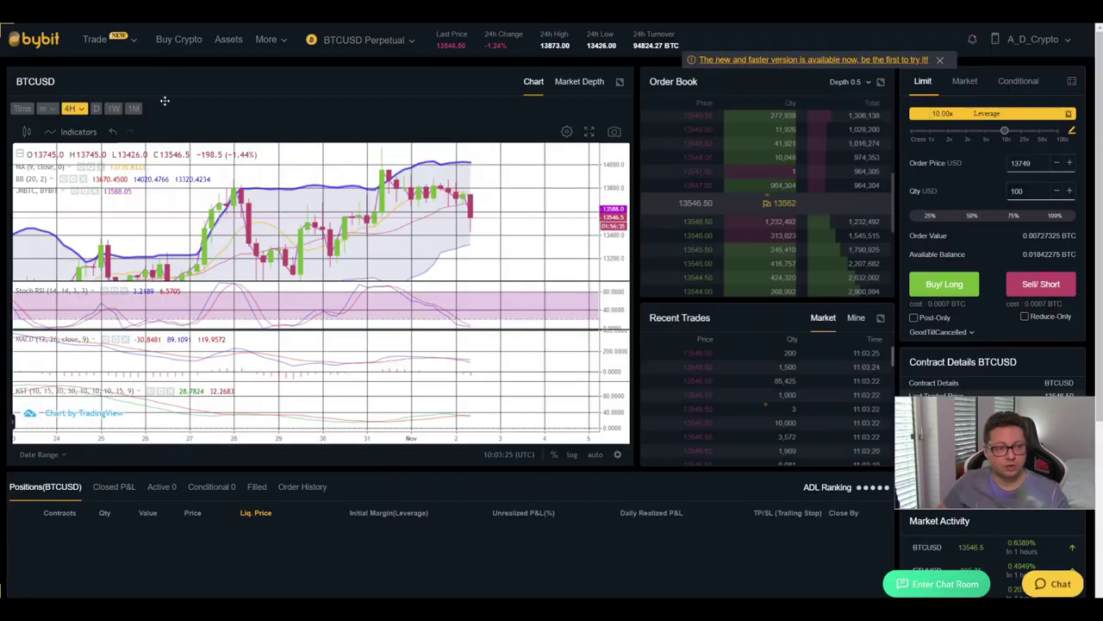
{"action": "left_click_drag", "start_coordinate": [621, 174], "coordinate": [617, 205]}
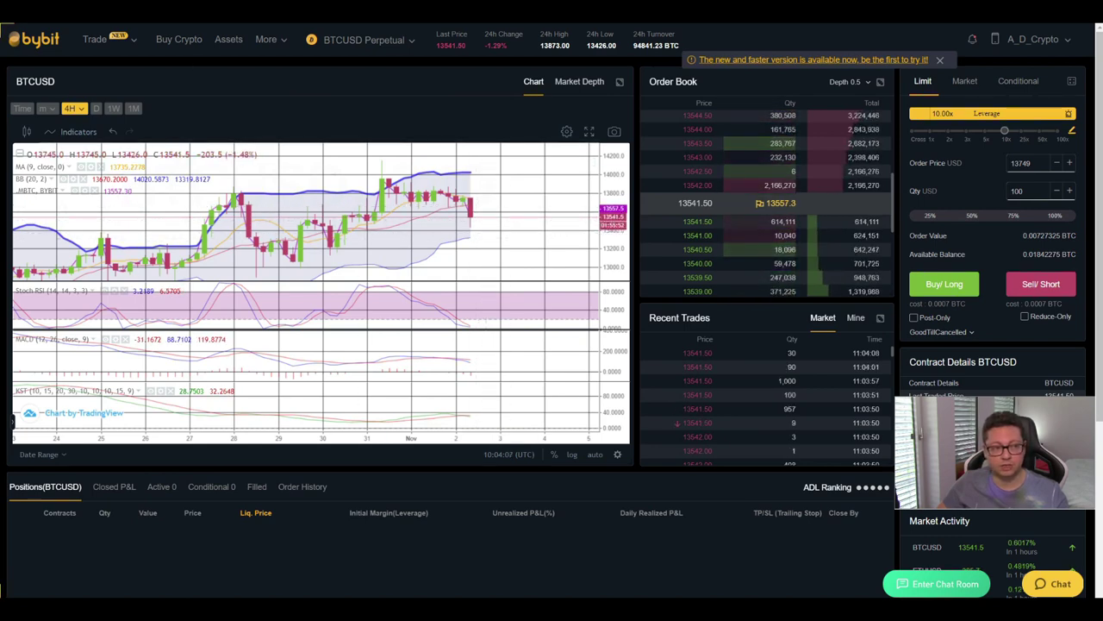
{"action": "key", "text": "ctrl+Tab"}
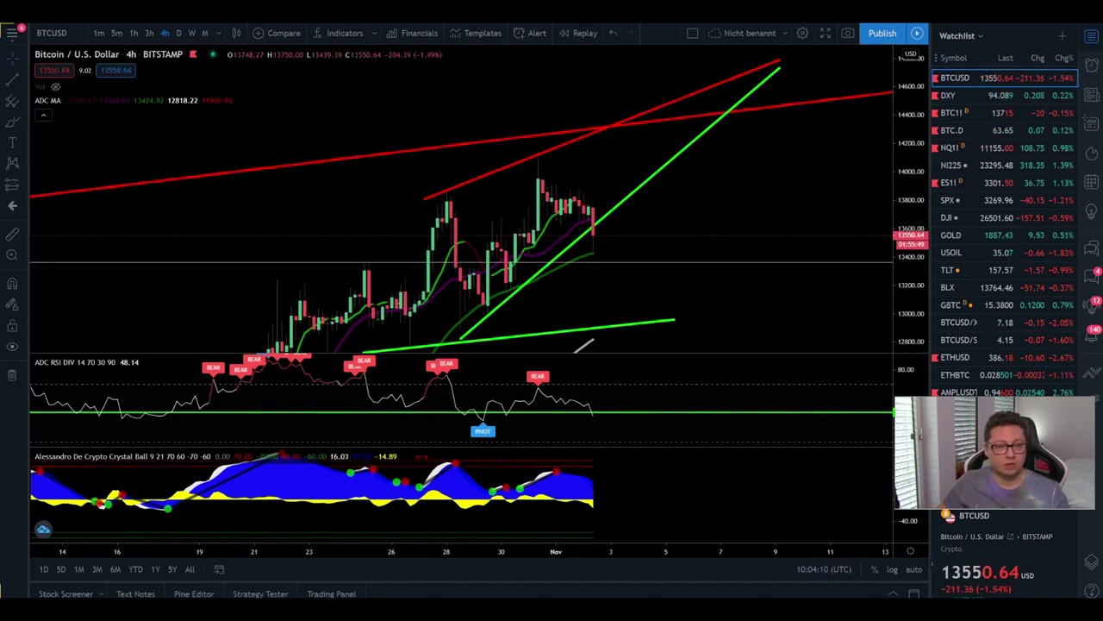
Open the DXY chart from the watchlist and examine the 4-hour price against the falling green trendline and the horizontal level above
{"action": "left_click", "coordinate": [987, 96]}
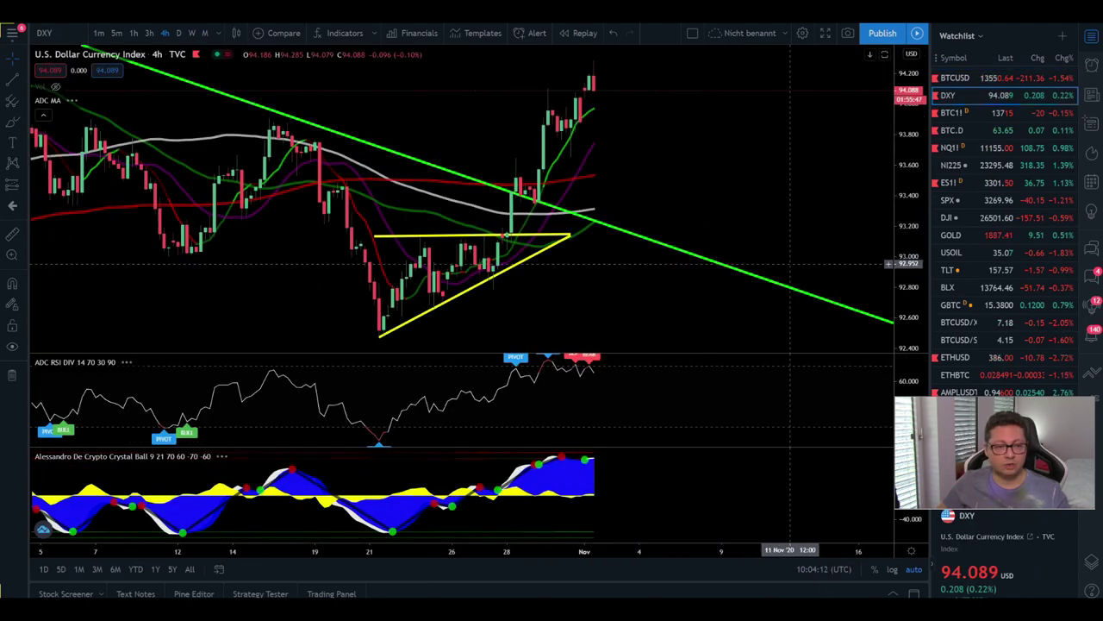
{"action": "left_click_drag", "start_coordinate": [914, 135], "coordinate": [913, 166]}
{"action": "left_click_drag", "start_coordinate": [817, 169], "coordinate": [778, 273]}
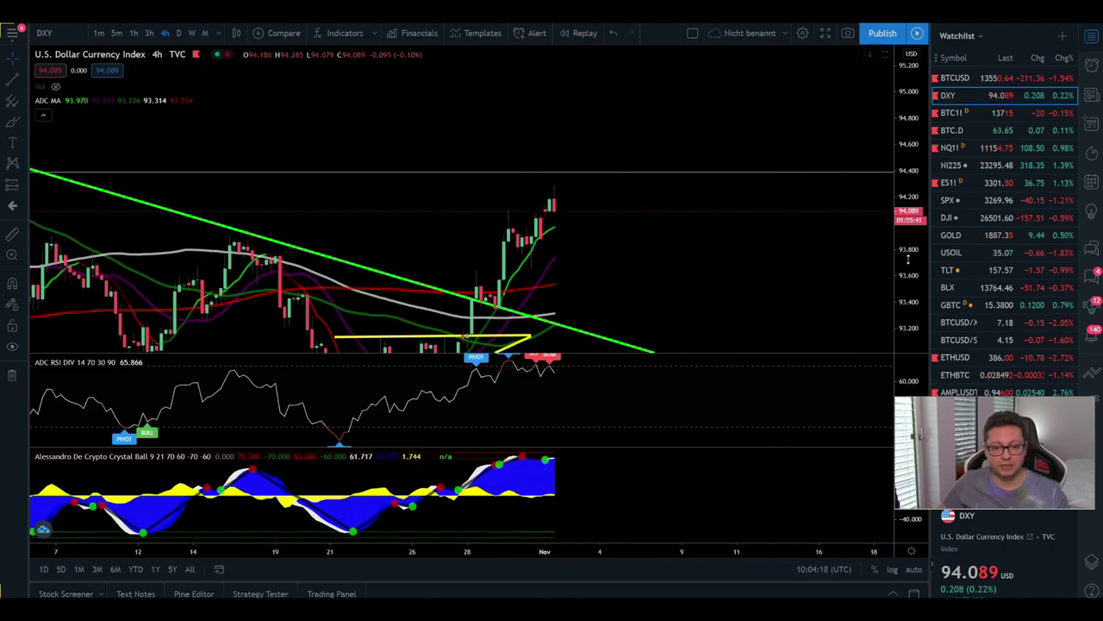
{"action": "left_click_drag", "start_coordinate": [909, 263], "coordinate": [909, 274]}
{"action": "left_click_drag", "start_coordinate": [684, 277], "coordinate": [758, 195]}
{"action": "left_click_drag", "start_coordinate": [917, 183], "coordinate": [915, 210]}
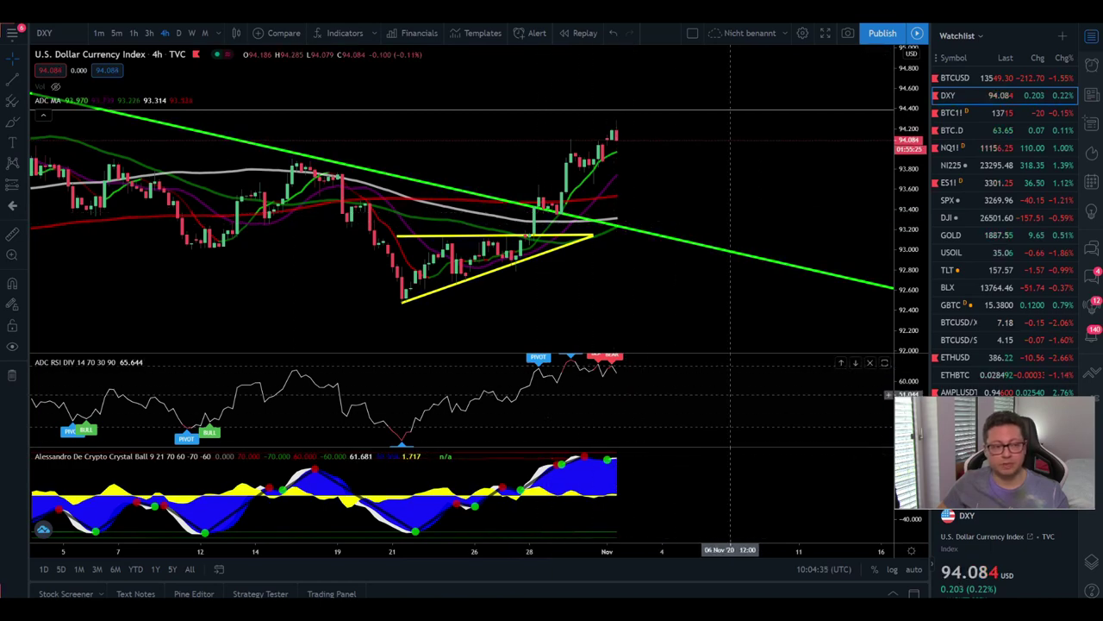
{"action": "left_click_drag", "start_coordinate": [749, 202], "coordinate": [747, 215]}
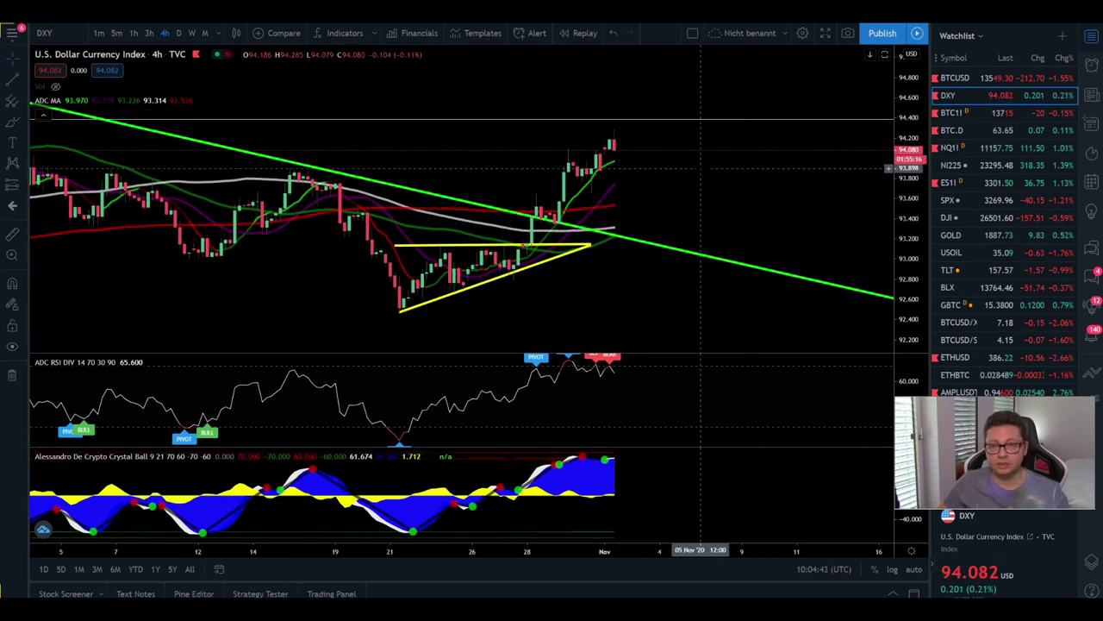
{"action": "left_click_drag", "start_coordinate": [701, 168], "coordinate": [716, 215]}
{"action": "left_click_drag", "start_coordinate": [707, 94], "coordinate": [723, 125]}
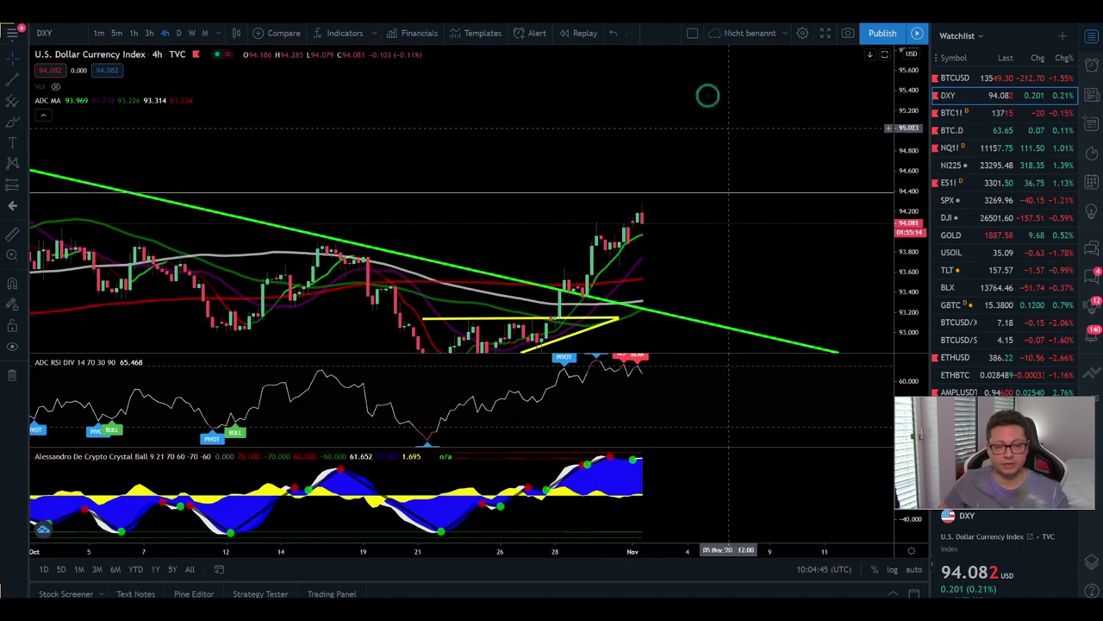
Review the dollar index's longer price history around the descending trendline, the yellow triangle and the nearby horizontal levels
{"action": "scroll", "coordinate": [703, 200], "scroll_direction": "down", "scroll_amount": 6}
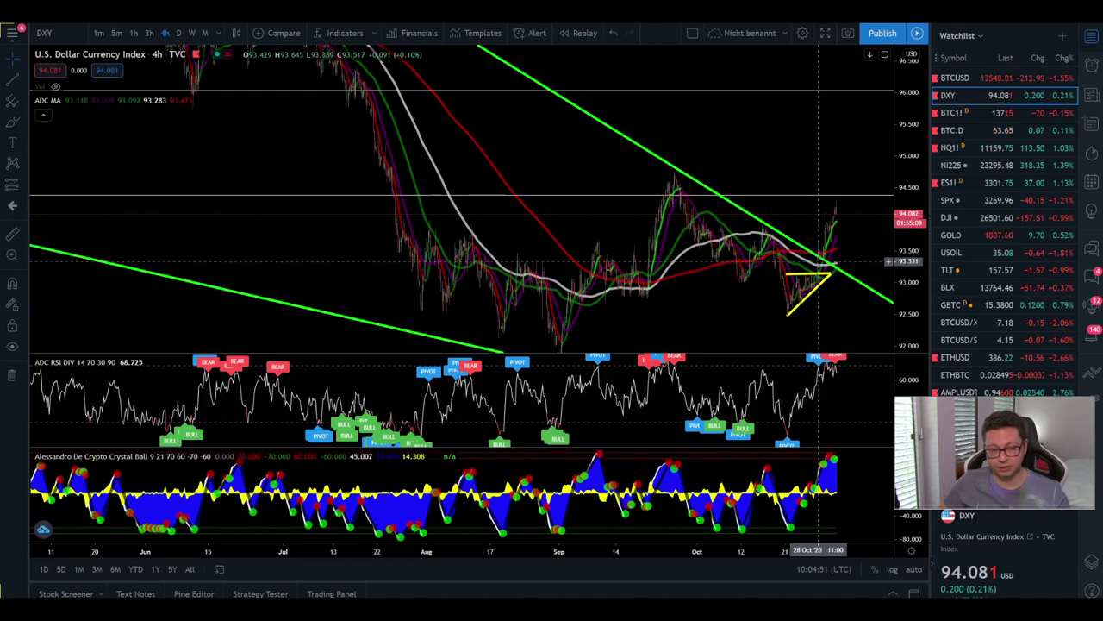
{"action": "scroll", "coordinate": [818, 260], "scroll_direction": "up", "scroll_amount": 5}
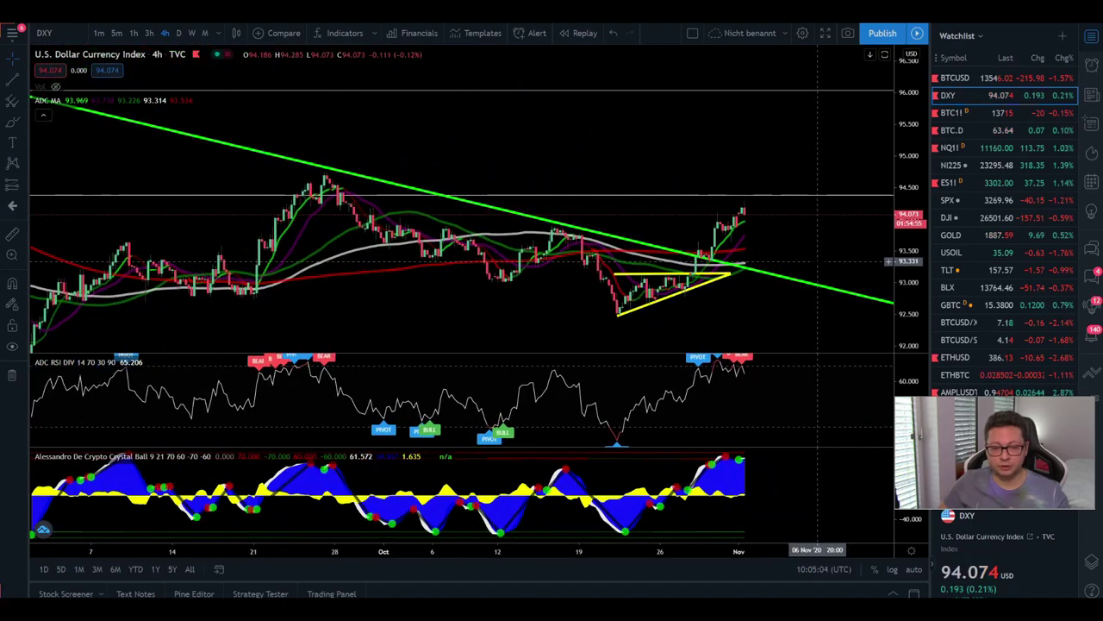
{"action": "scroll", "coordinate": [817, 260], "scroll_direction": "up", "scroll_amount": 2}
{"action": "left_click_drag", "start_coordinate": [918, 269], "coordinate": [914, 231]}
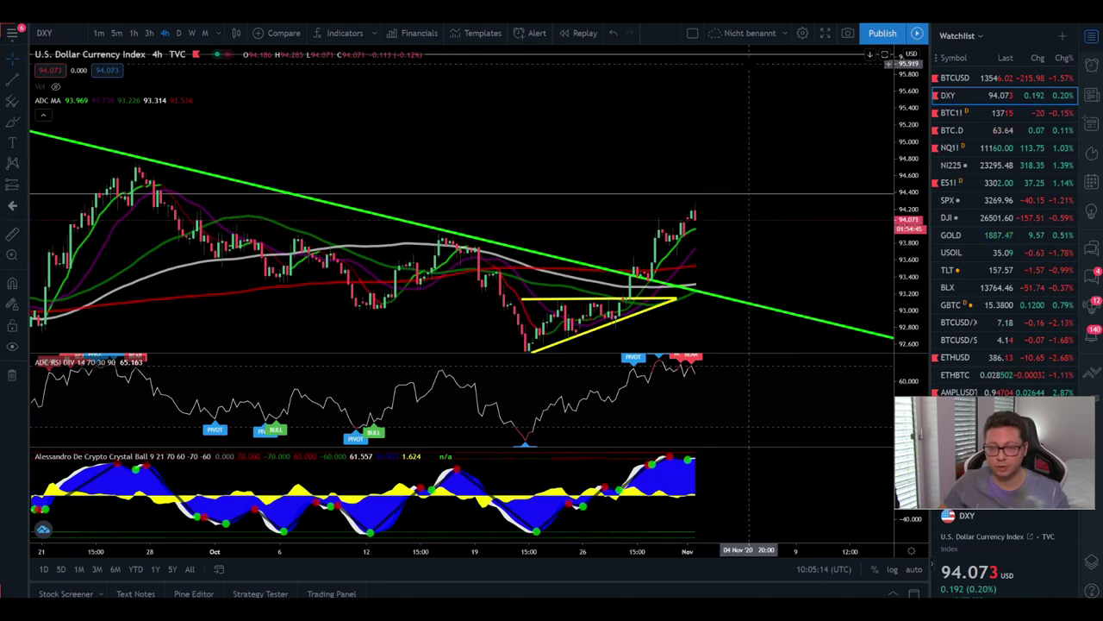
{"action": "left_click_drag", "start_coordinate": [788, 273], "coordinate": [737, 171]}
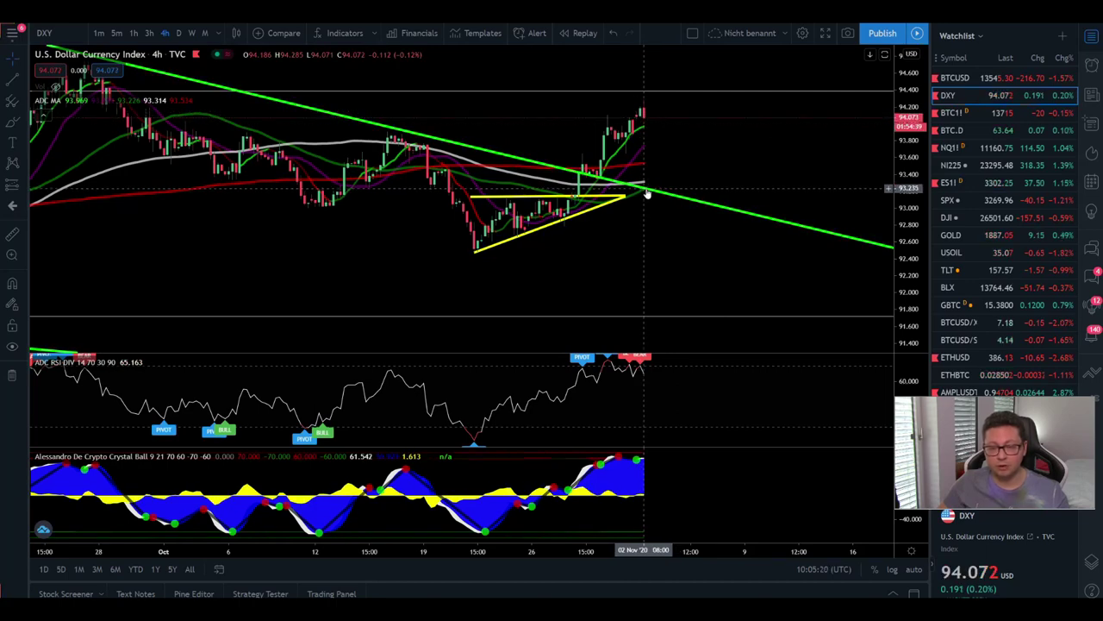
{"action": "left_click_drag", "start_coordinate": [737, 175], "coordinate": [760, 90]}
{"action": "left_click_drag", "start_coordinate": [904, 116], "coordinate": [904, 207]}
{"action": "left_click_drag", "start_coordinate": [823, 267], "coordinate": [801, 328]}
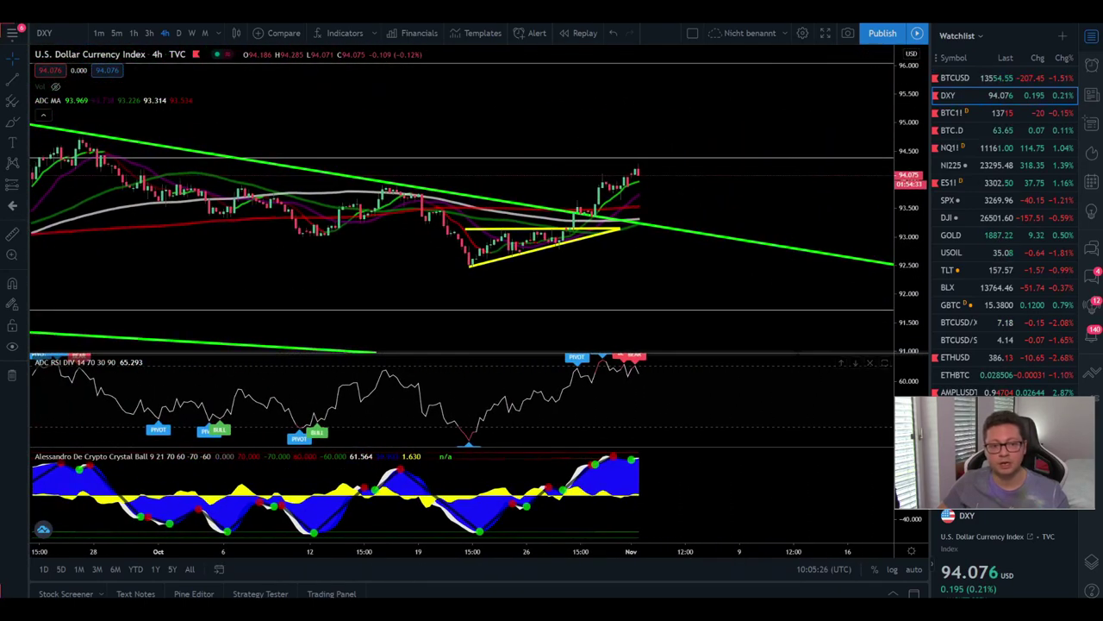
Reopen BTCUSD on the daily timeframe and fit the price scale and time range to the rising channel
{"action": "left_click", "coordinate": [991, 77]}
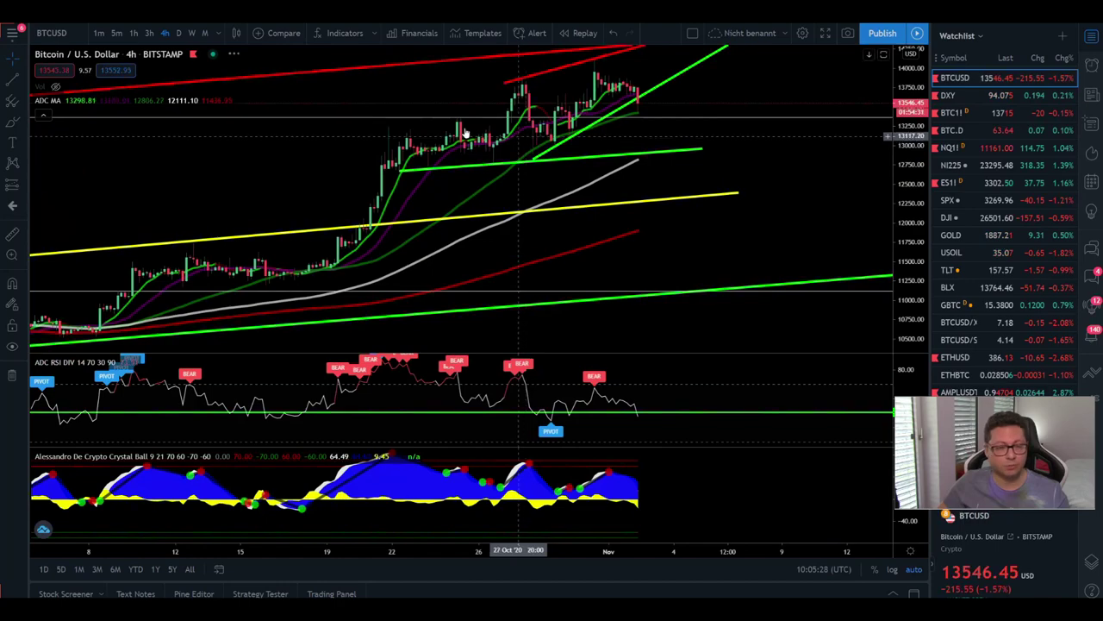
{"action": "left_click", "coordinate": [177, 33]}
{"action": "left_click_drag", "start_coordinate": [905, 153], "coordinate": [907, 205]}
{"action": "scroll", "coordinate": [873, 211], "scroll_direction": "up", "scroll_amount": 4}
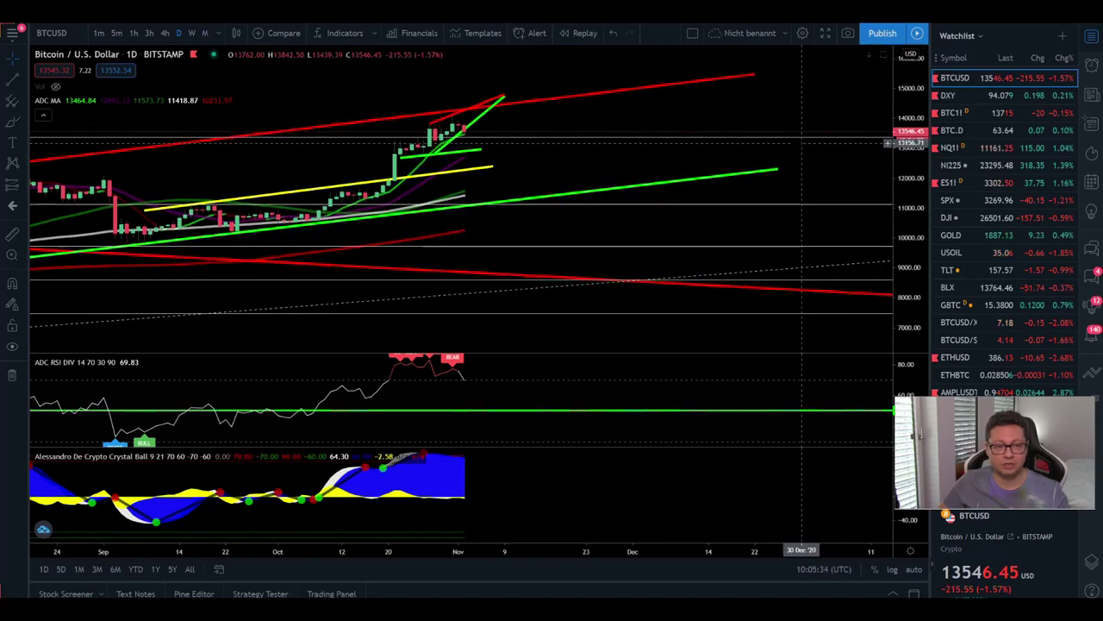
{"action": "scroll", "coordinate": [657, 136], "scroll_direction": "down", "scroll_amount": 4}
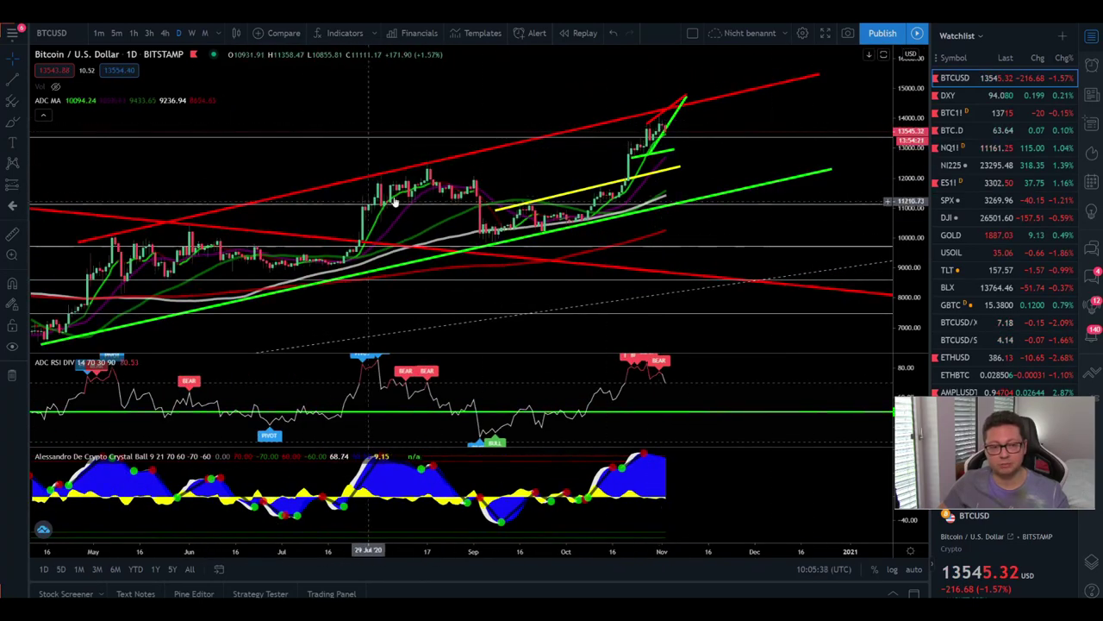
Examine daily Bitcoin price within the rising channel, checking the yellow trendline, horizontal levels and lower support line
{"action": "left_click_drag", "start_coordinate": [748, 115], "coordinate": [712, 114]}
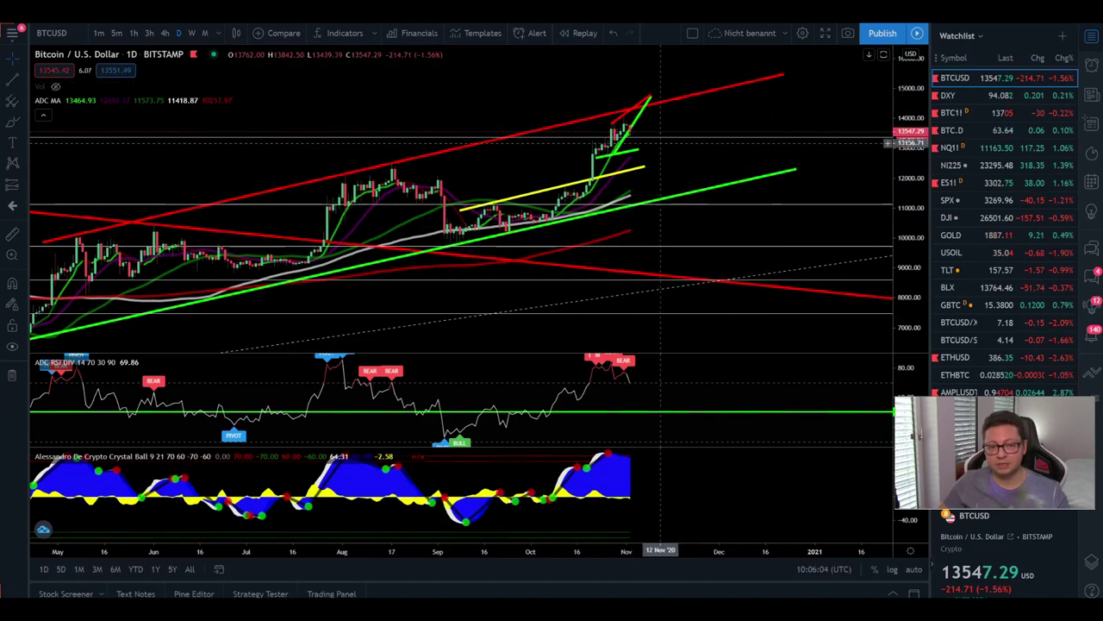
{"action": "left_click_drag", "start_coordinate": [756, 108], "coordinate": [652, 140]}
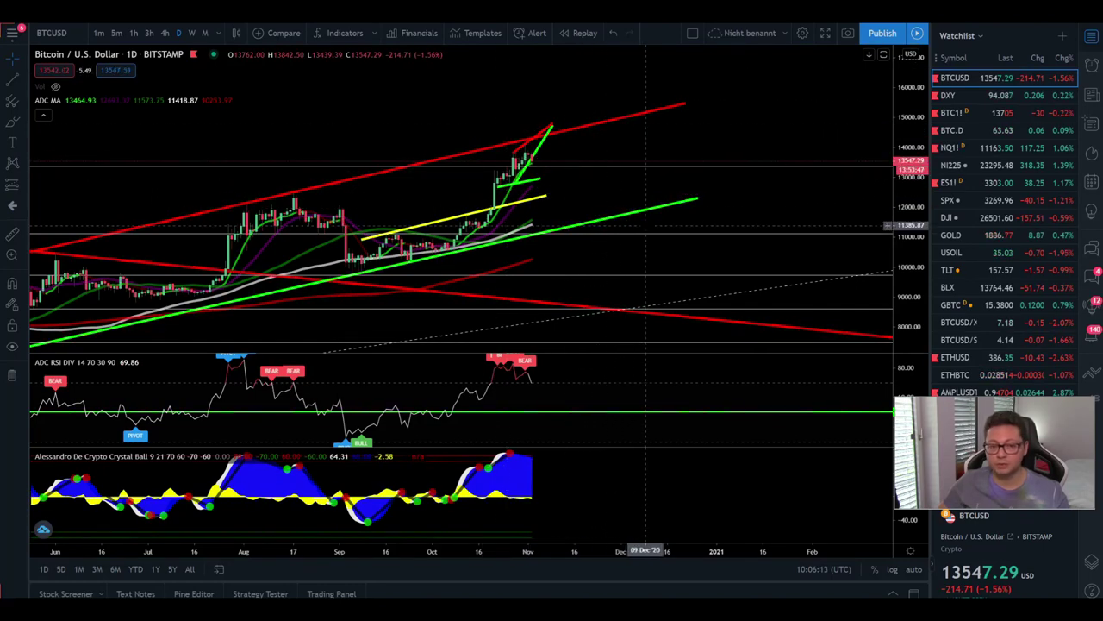
{"action": "left_click_drag", "start_coordinate": [768, 196], "coordinate": [736, 210]}
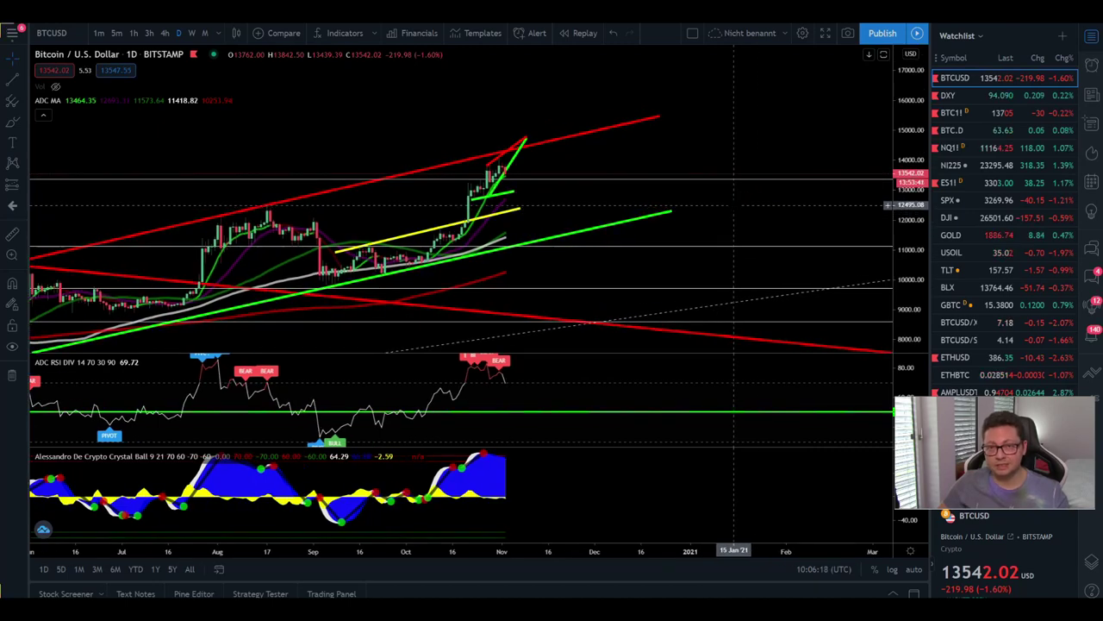
{"action": "left_click_drag", "start_coordinate": [740, 211], "coordinate": [792, 135]}
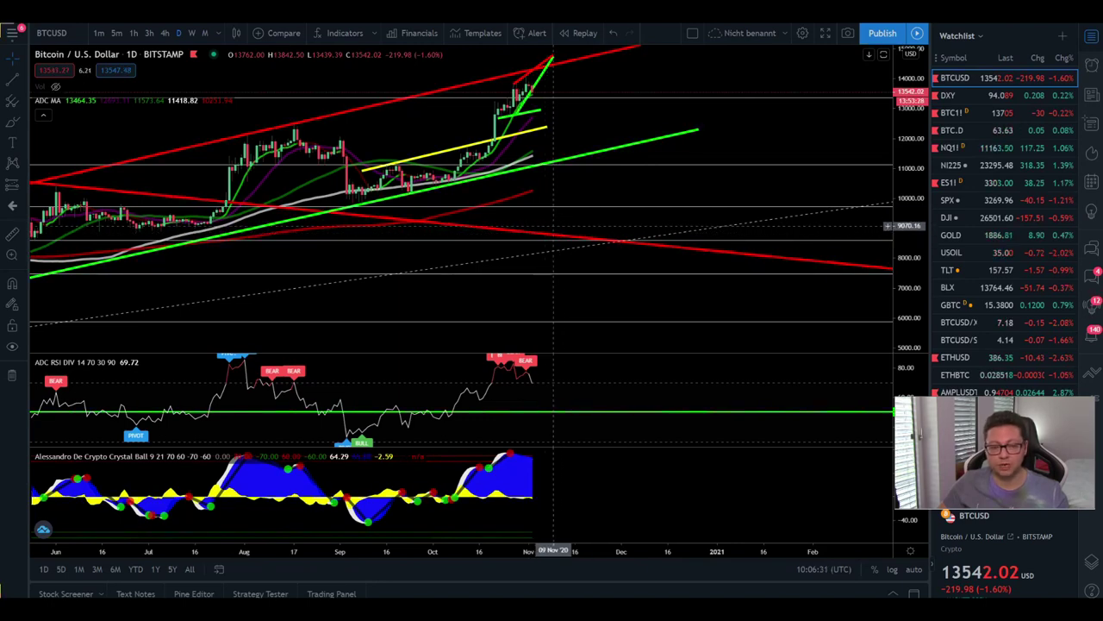
{"action": "left_click_drag", "start_coordinate": [653, 199], "coordinate": [701, 246]}
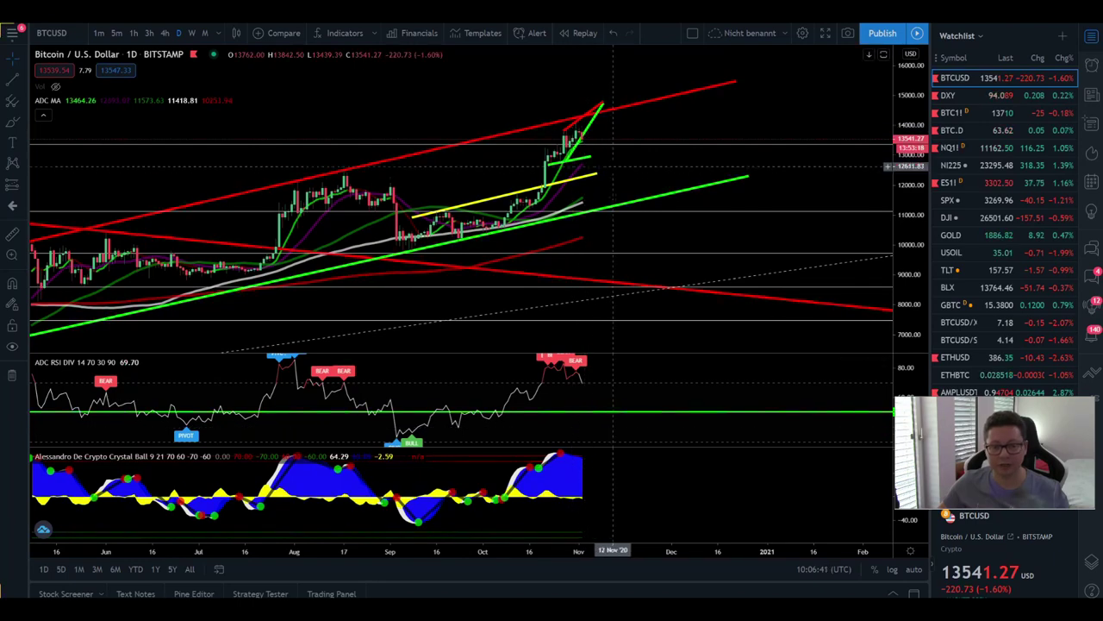
{"action": "scroll", "coordinate": [615, 172], "scroll_direction": "up", "scroll_amount": 5}
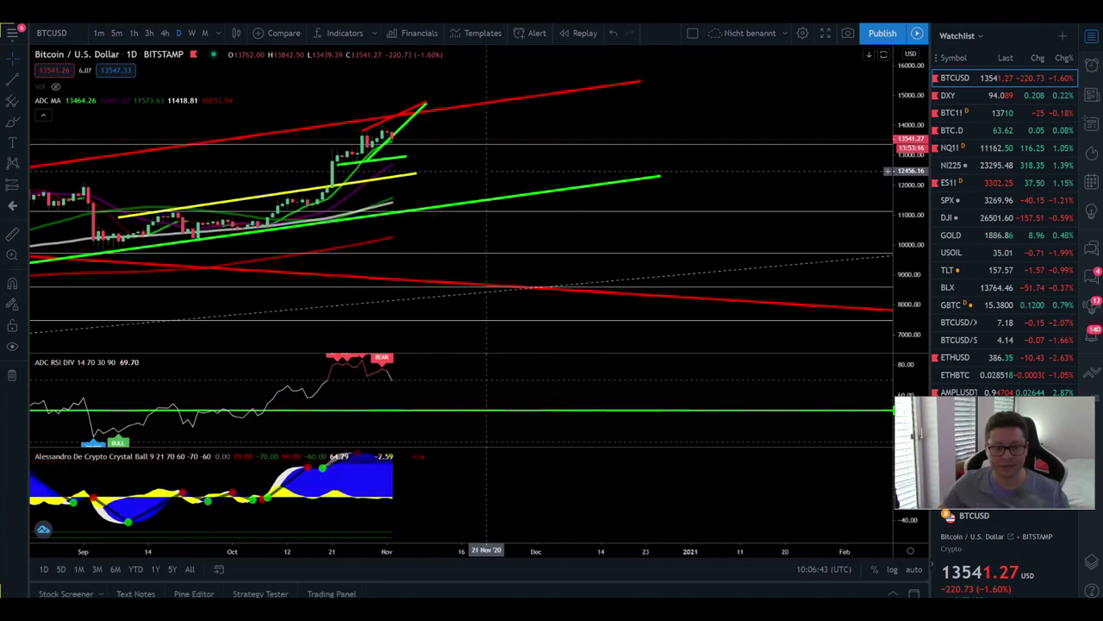
Switch from the daily Bitcoin chart to Bybit, set its BTCUSD chart to daily and examine price against the Bollinger Bands
{"action": "left_click_drag", "start_coordinate": [904, 202], "coordinate": [903, 152]}
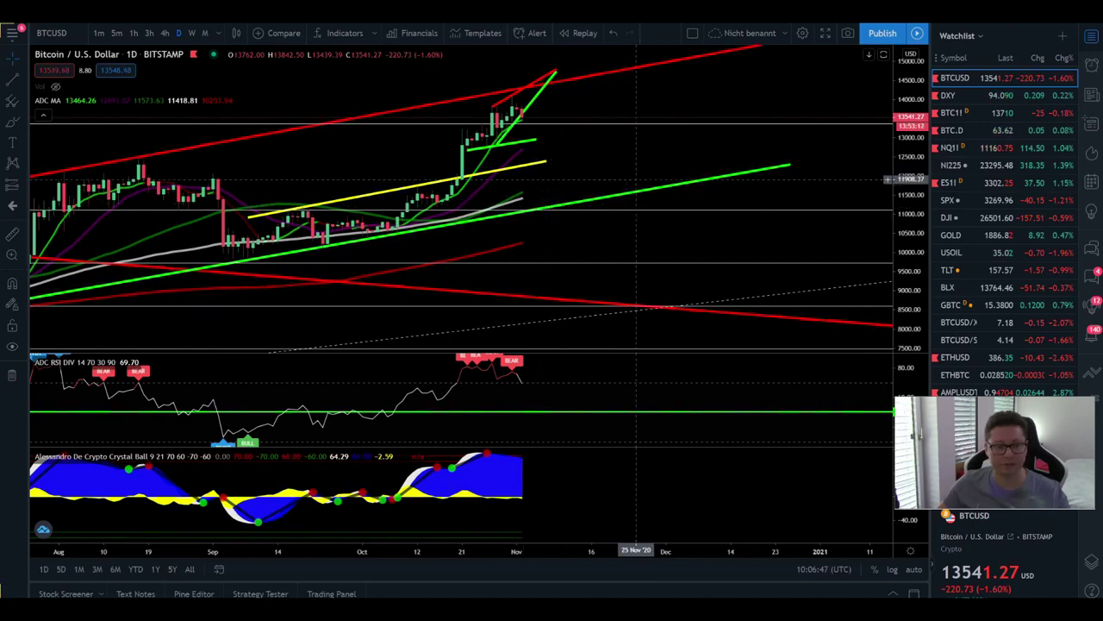
{"action": "left_click_drag", "start_coordinate": [581, 150], "coordinate": [627, 170]}
{"action": "left_click", "coordinate": [423, 12]}
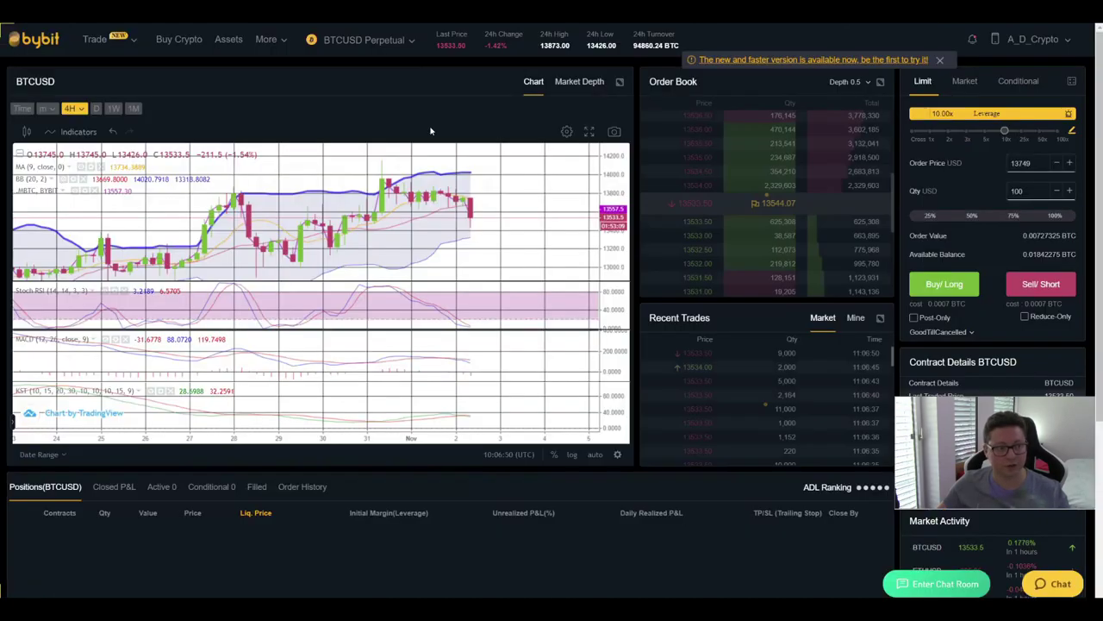
{"action": "left_click", "coordinate": [96, 109]}
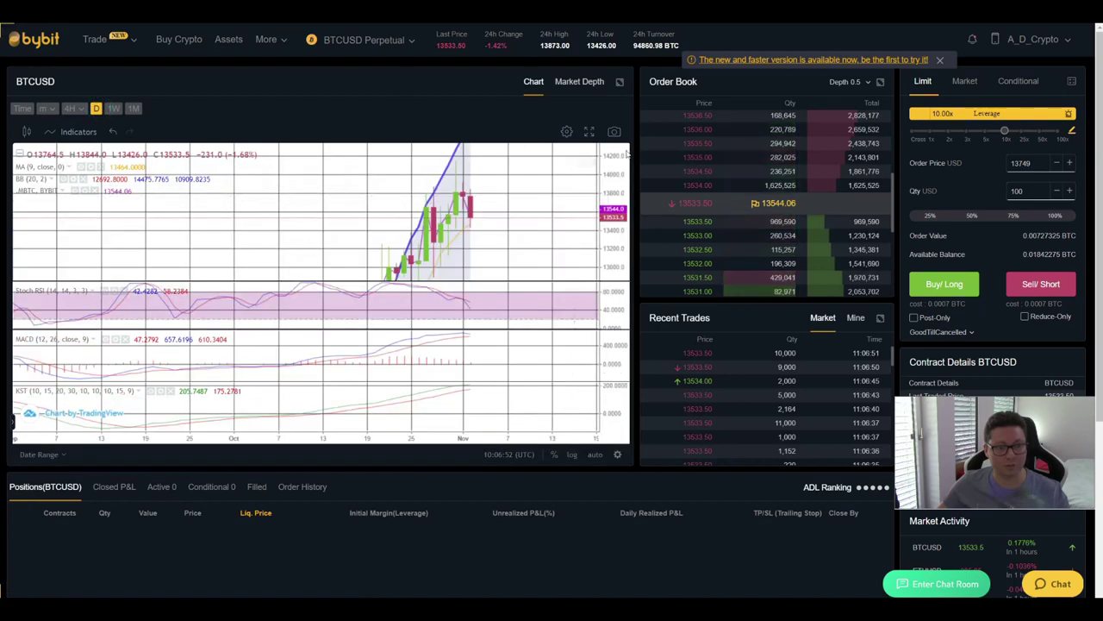
{"action": "left_click_drag", "start_coordinate": [613, 173], "coordinate": [613, 240]}
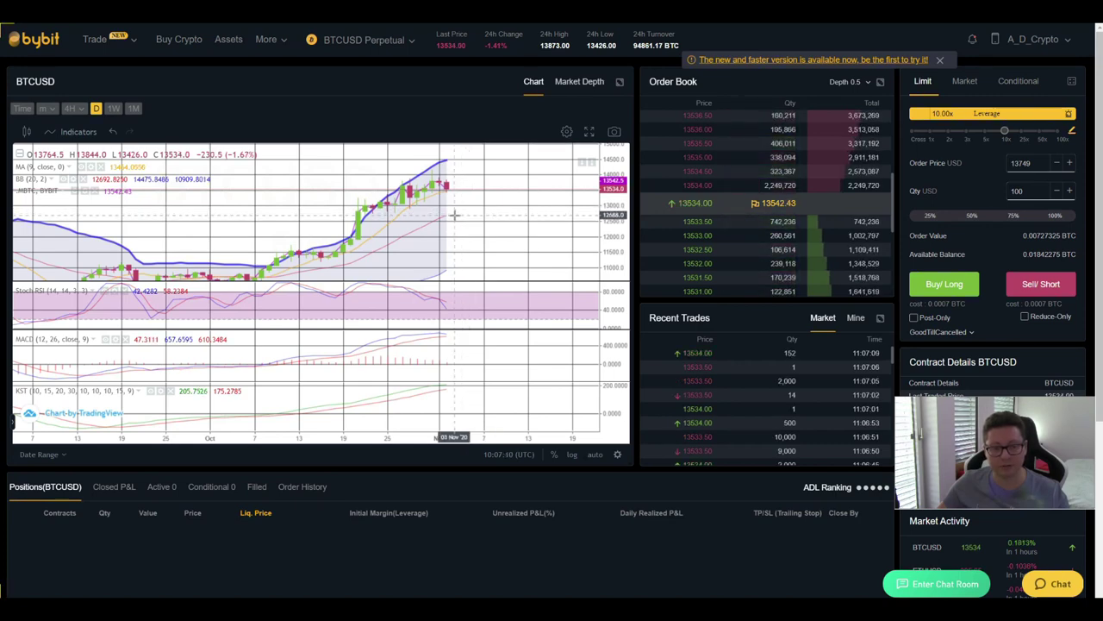
{"action": "left_click_drag", "start_coordinate": [454, 215], "coordinate": [452, 171]}
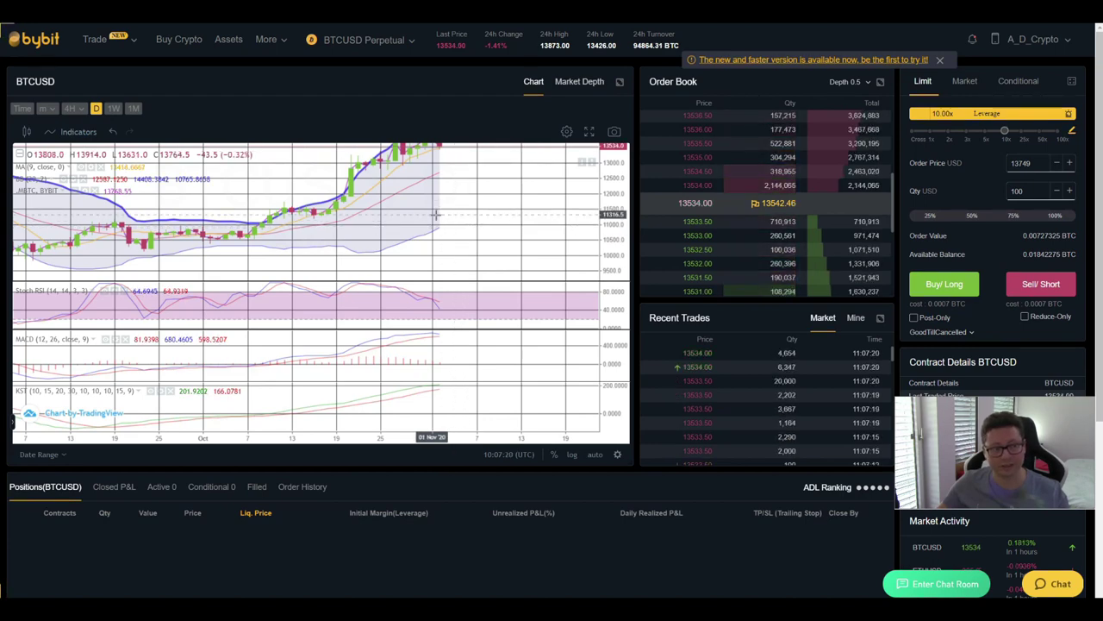
Return to TradingView, open DXY and examine daily price against the falling green trendline, moving averages and Fibonacci levels
{"action": "key", "text": "ctrl+Tab"}
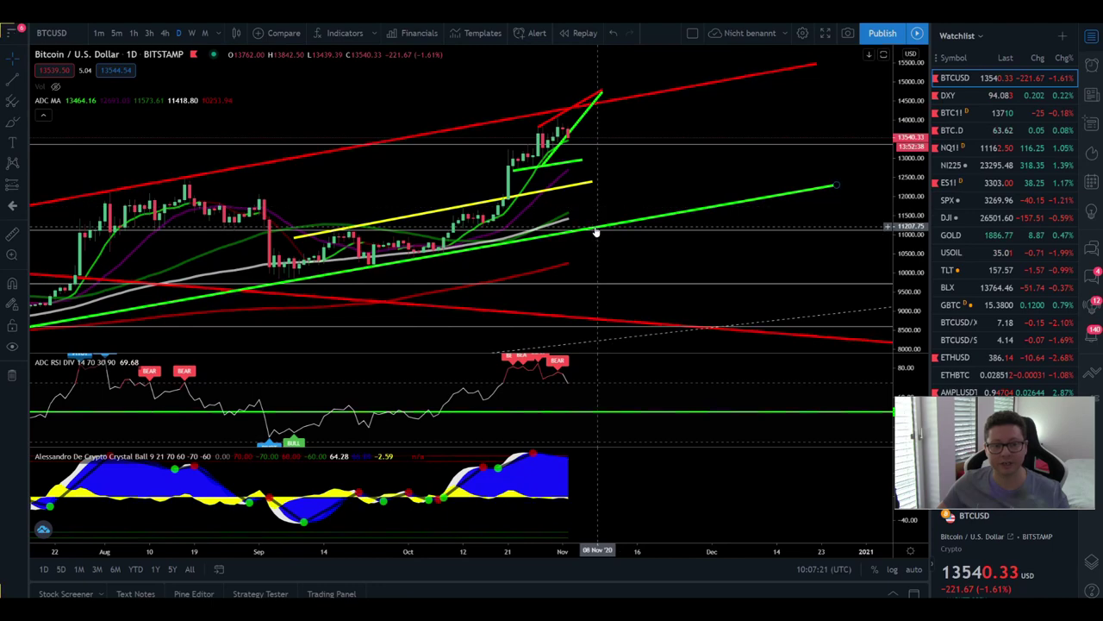
{"action": "left_click_drag", "start_coordinate": [630, 226], "coordinate": [608, 217]}
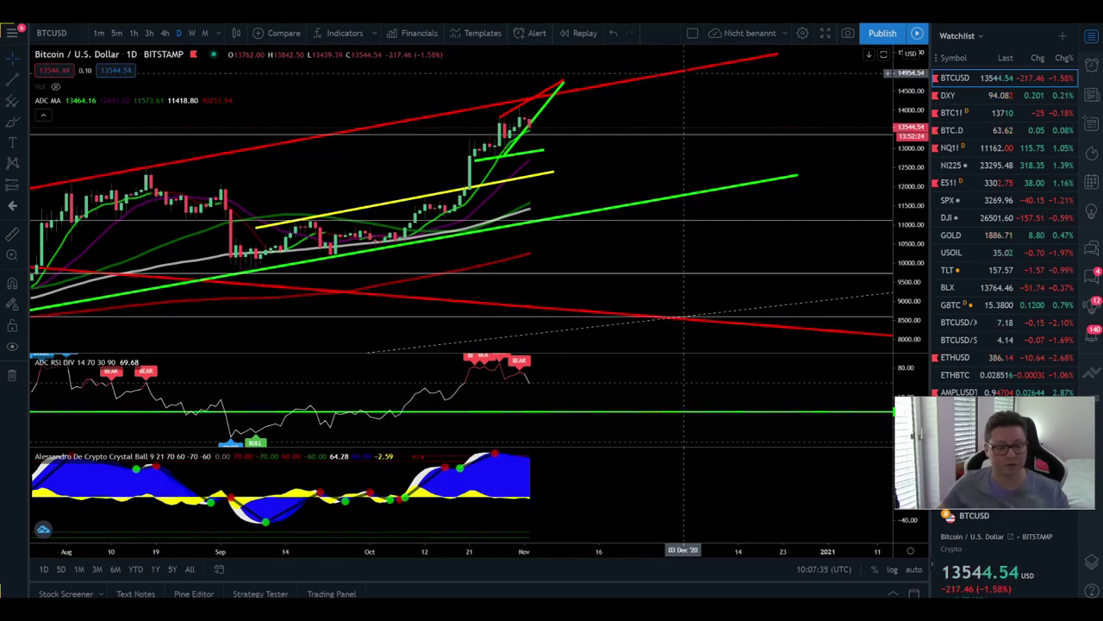
{"action": "key", "text": "Down"}
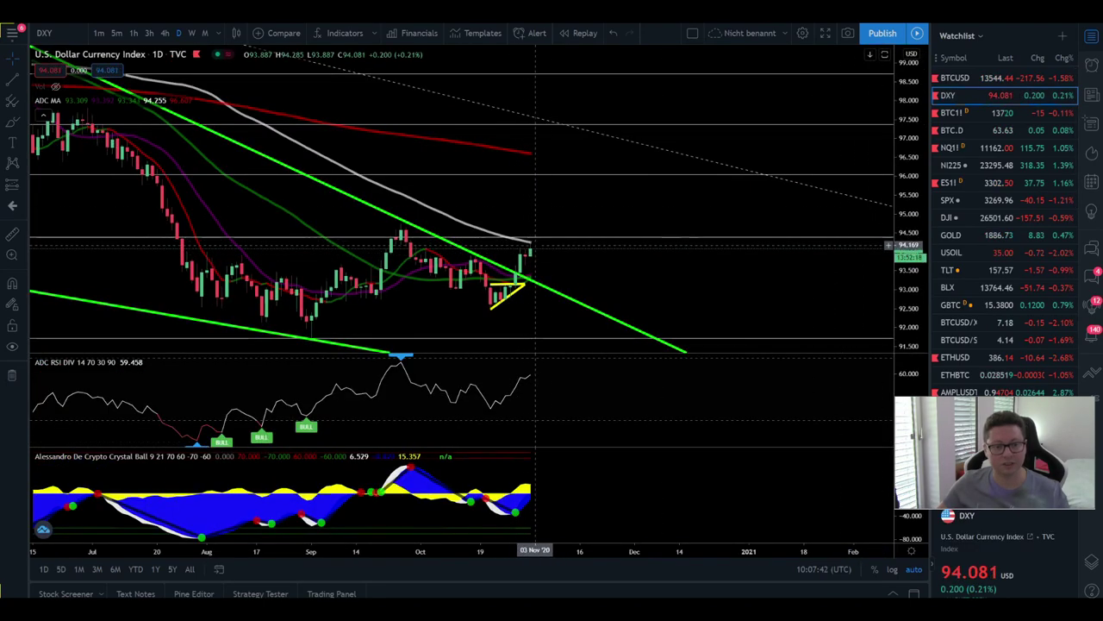
{"action": "left_click_drag", "start_coordinate": [524, 246], "coordinate": [827, 281]}
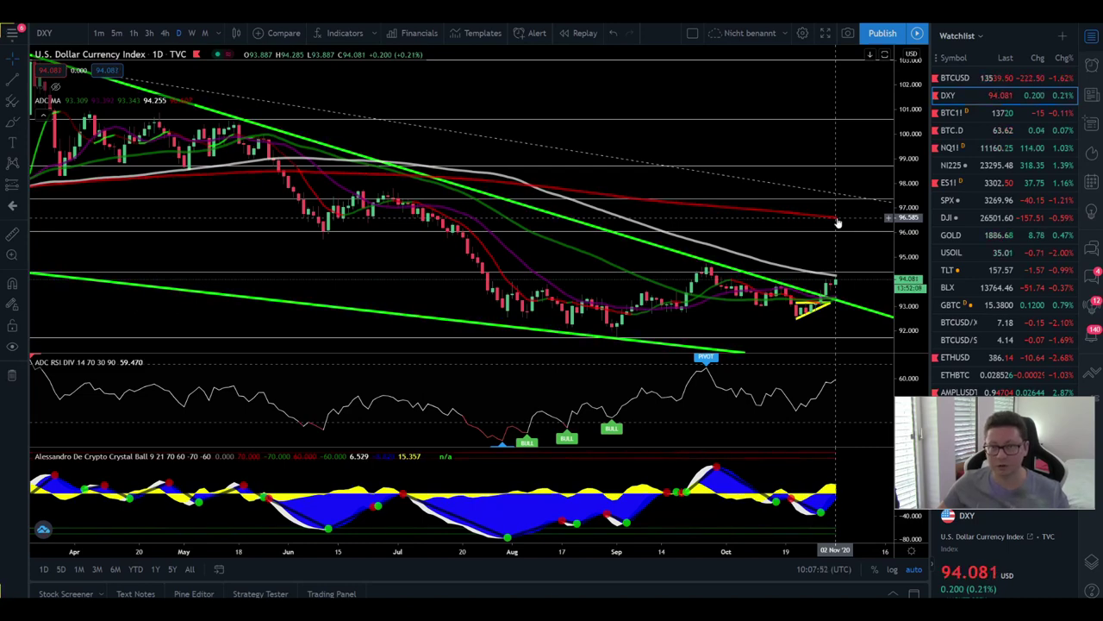
{"action": "left_click_drag", "start_coordinate": [836, 222], "coordinate": [593, 183]}
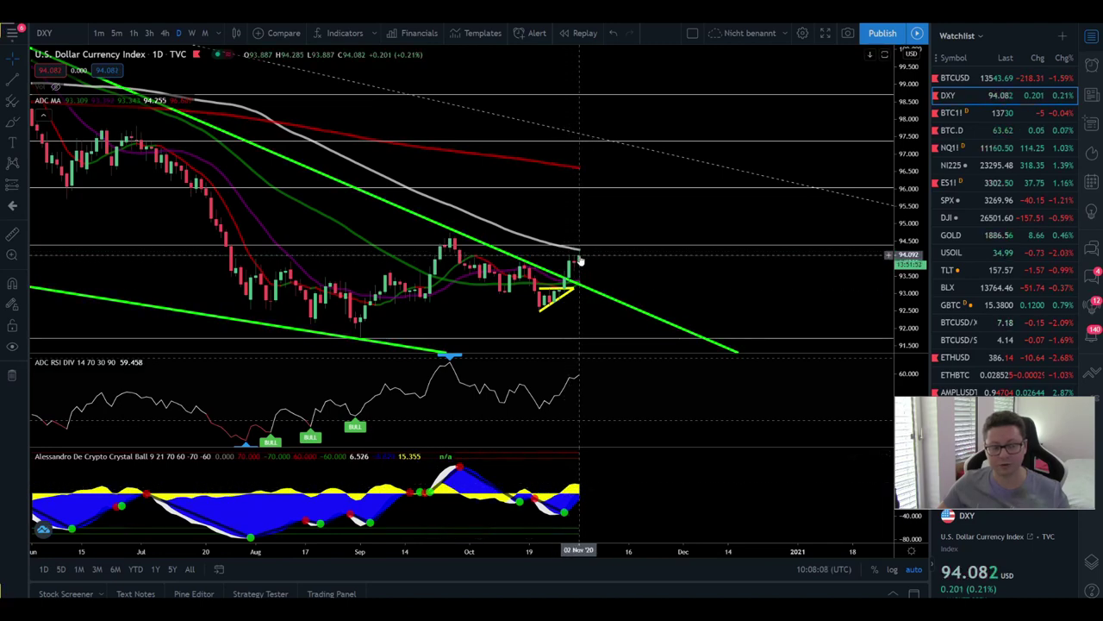
{"action": "scroll", "coordinate": [593, 180], "scroll_direction": "down", "scroll_amount": 5}
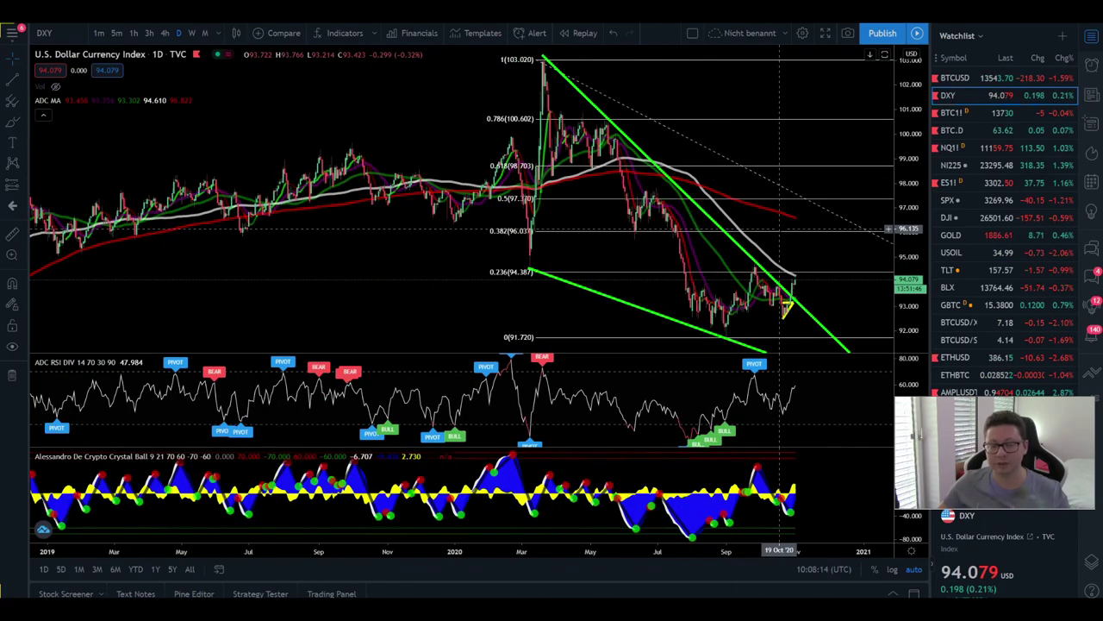
{"action": "scroll", "coordinate": [751, 252], "scroll_direction": "up", "scroll_amount": 5}
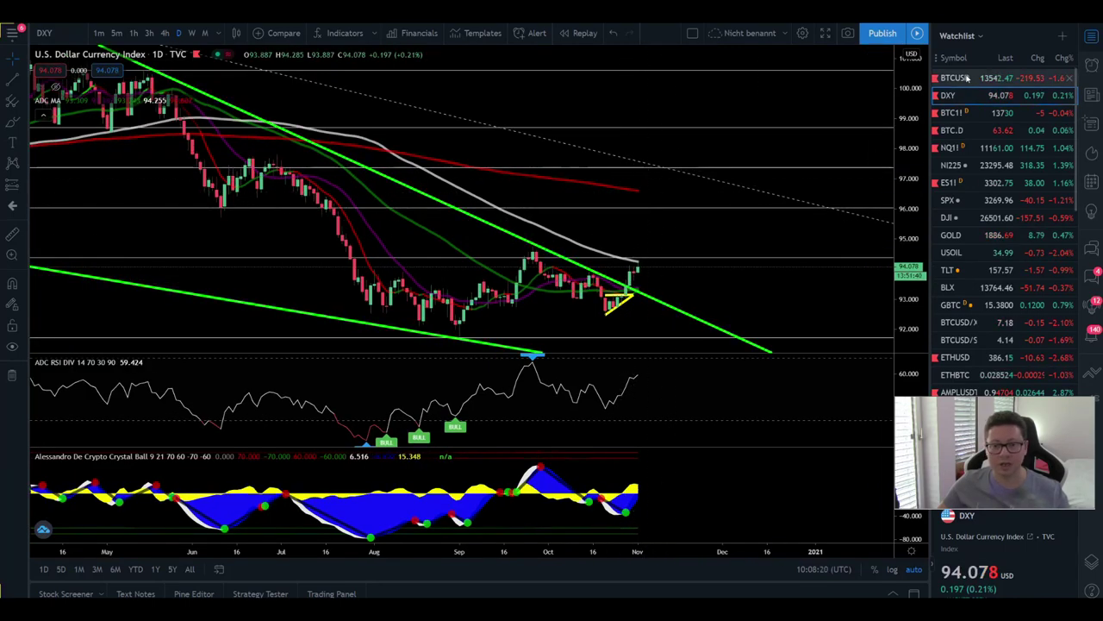
Reopen BTCUSD on the weekly timeframe and examine the rising channel together with the Fibonacci levels
{"action": "left_click", "coordinate": [957, 78]}
{"action": "left_click", "coordinate": [192, 32]}
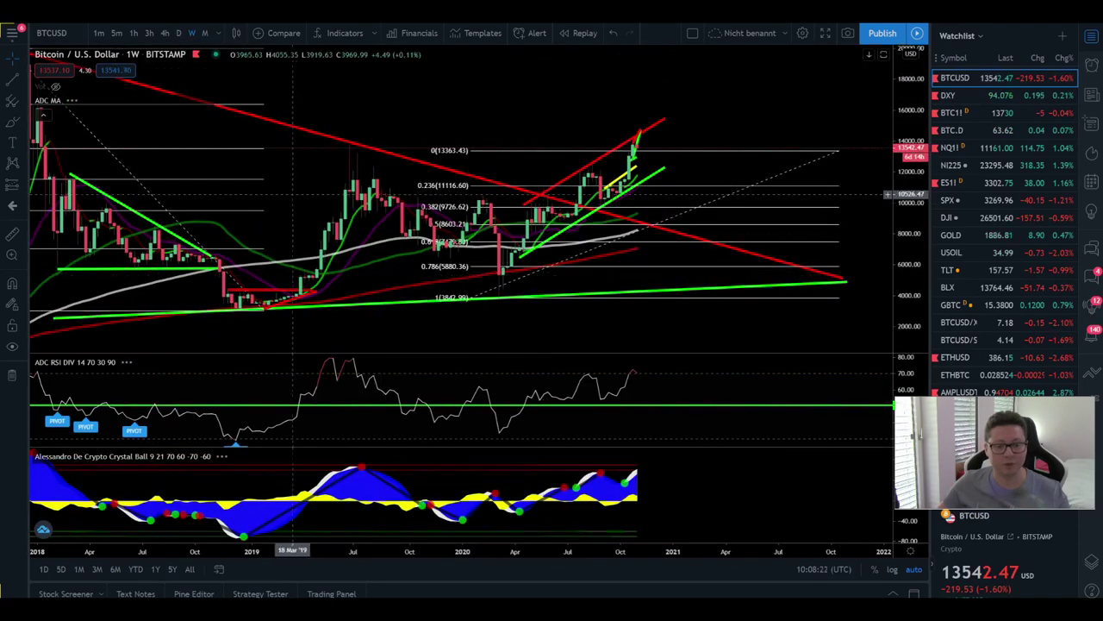
{"action": "scroll", "coordinate": [297, 199], "scroll_direction": "up", "scroll_amount": 5}
{"action": "left_click_drag", "start_coordinate": [276, 148], "coordinate": [875, 177]}
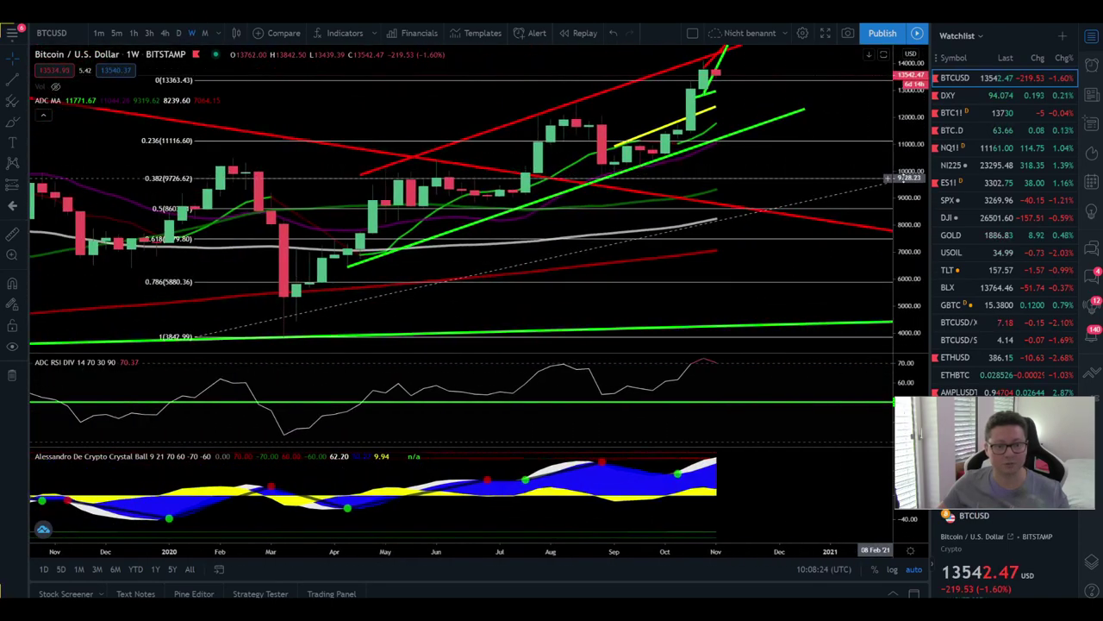
{"action": "left_click_drag", "start_coordinate": [914, 119], "coordinate": [910, 160]}
{"action": "left_click_drag", "start_coordinate": [855, 122], "coordinate": [798, 165]}
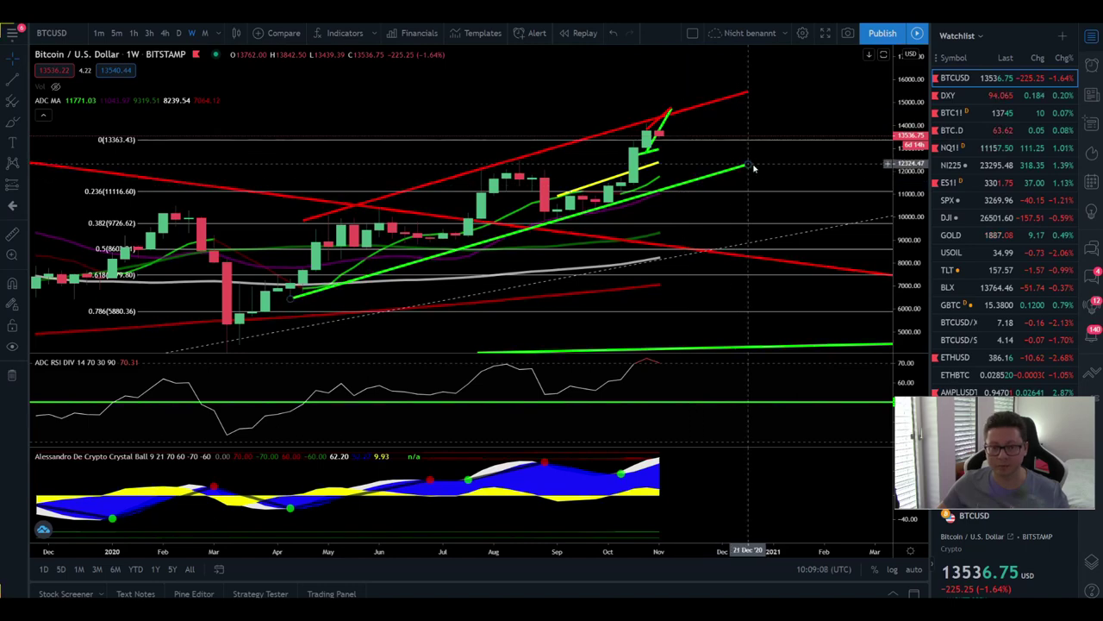
Open DXY on the weekly timeframe and examine the falling wedge, moving averages and Fibonacci levels over its longer history
{"action": "key", "text": "Down"}
{"action": "left_click_drag", "start_coordinate": [696, 256], "coordinate": [766, 284]}
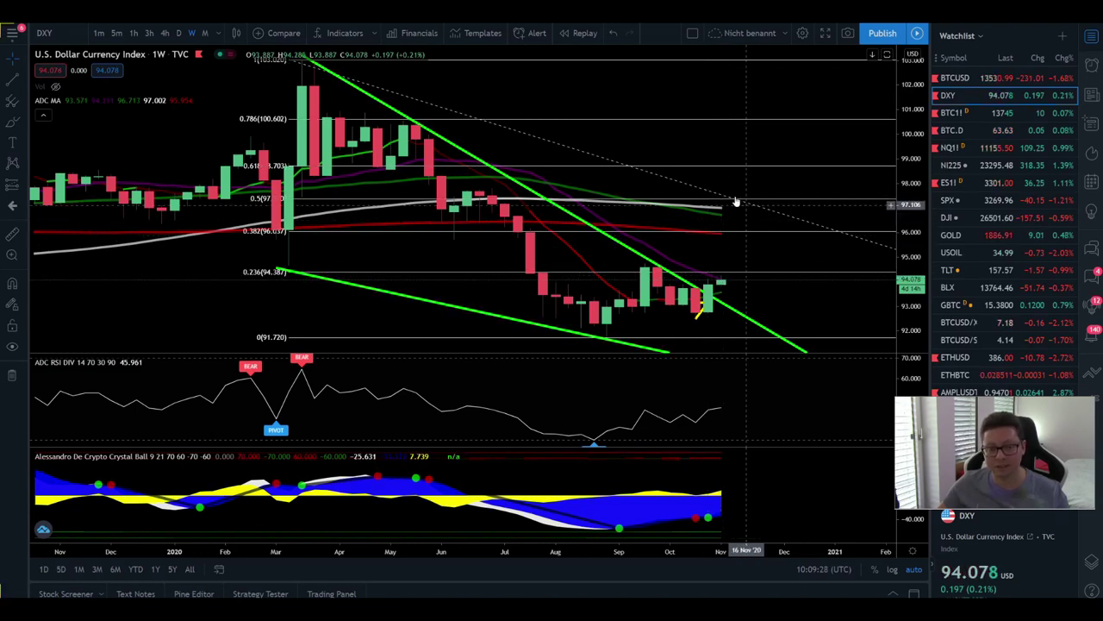
{"action": "scroll", "coordinate": [715, 239], "scroll_direction": "down", "scroll_amount": 5}
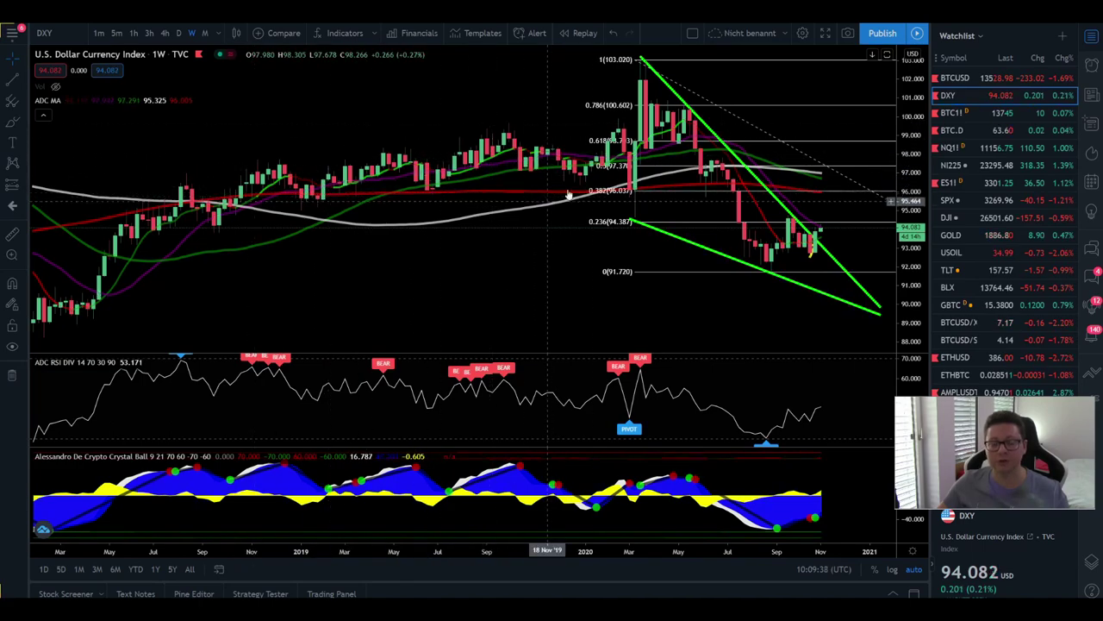
{"action": "scroll", "coordinate": [601, 180], "scroll_direction": "up", "scroll_amount": 3}
{"action": "scroll", "coordinate": [600, 179], "scroll_direction": "up", "scroll_amount": 2}
Go back to weekly BTCUSD and examine the latest candles between the red upper channel line and green support line
{"action": "left_click", "coordinate": [1034, 79]}
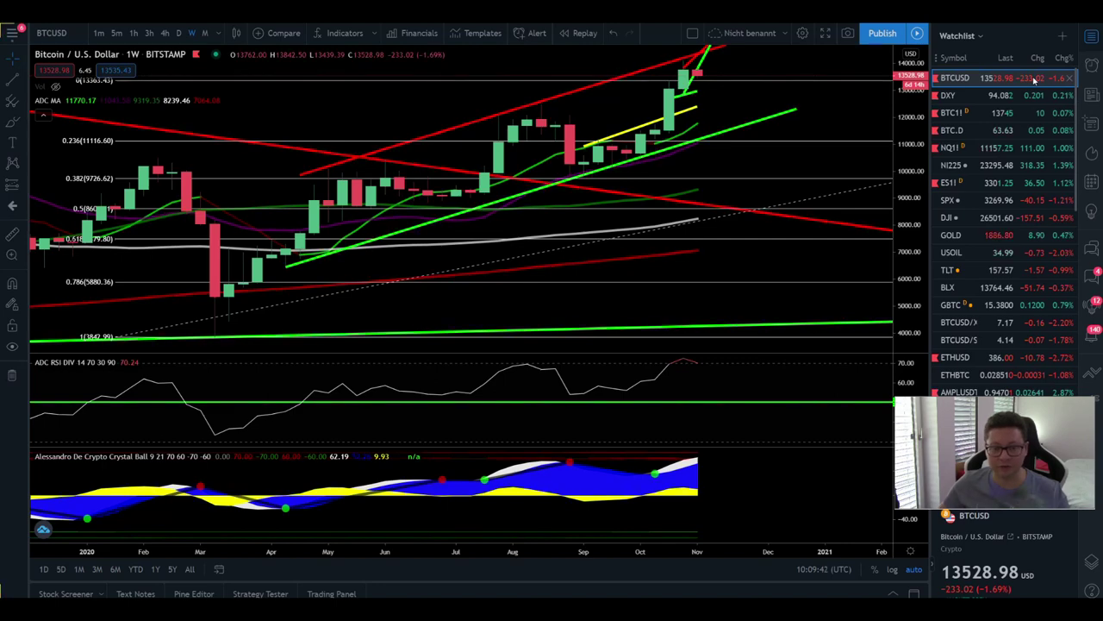
{"action": "left_click_drag", "start_coordinate": [908, 164], "coordinate": [908, 189]}
{"action": "left_click_drag", "start_coordinate": [849, 119], "coordinate": [793, 163]}
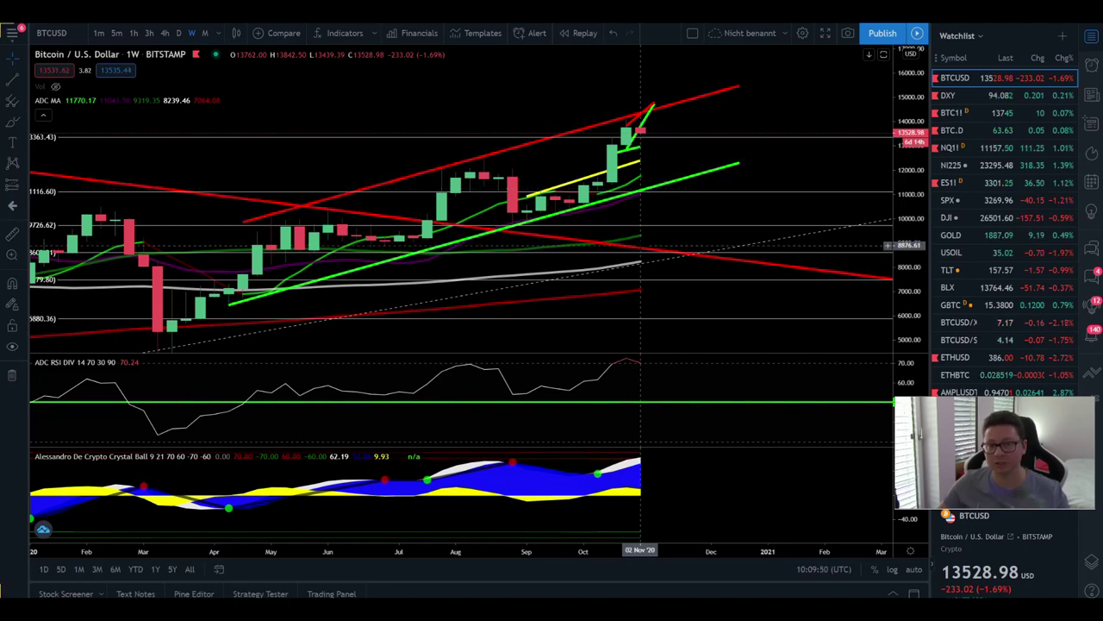
{"action": "left_click_drag", "start_coordinate": [854, 129], "coordinate": [825, 164]}
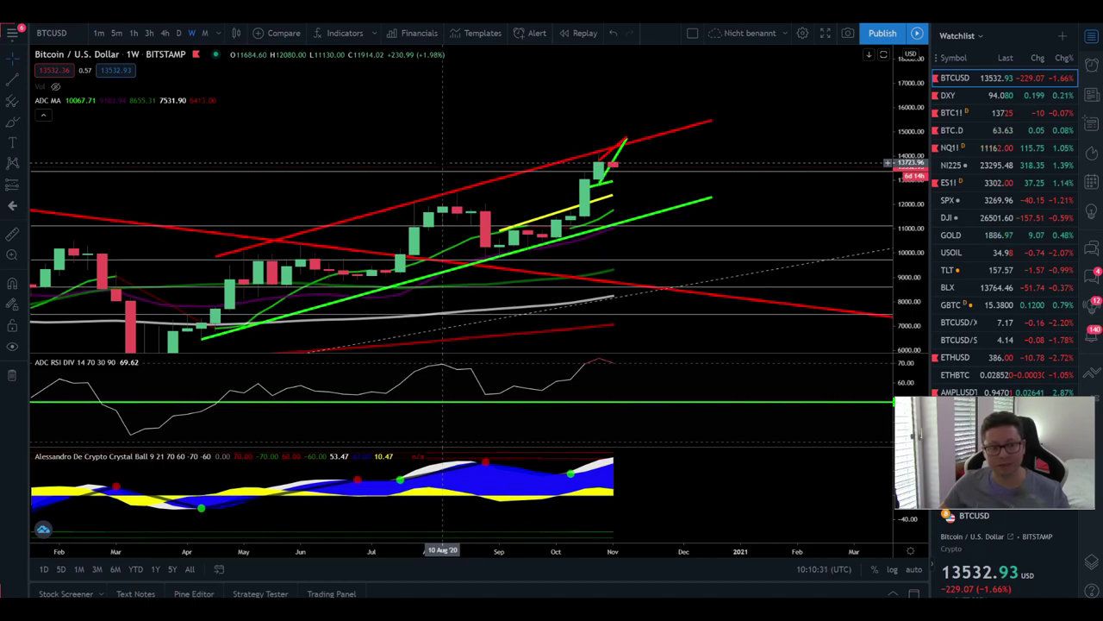
{"action": "scroll", "coordinate": [443, 162], "scroll_direction": "up", "scroll_amount": 3}
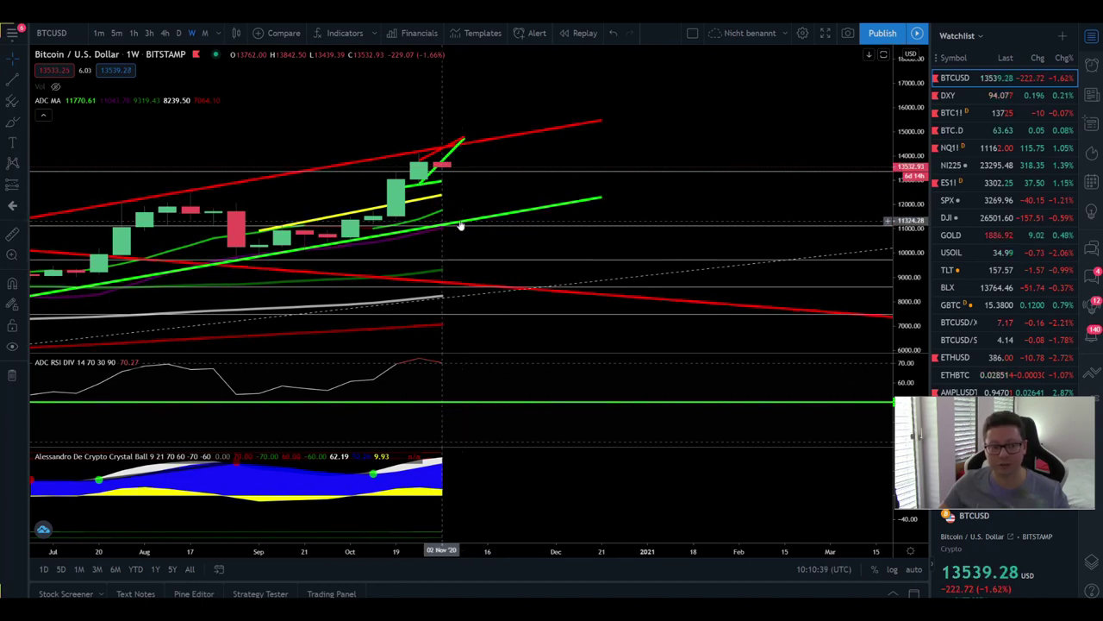
{"action": "left_click_drag", "start_coordinate": [520, 154], "coordinate": [604, 141]}
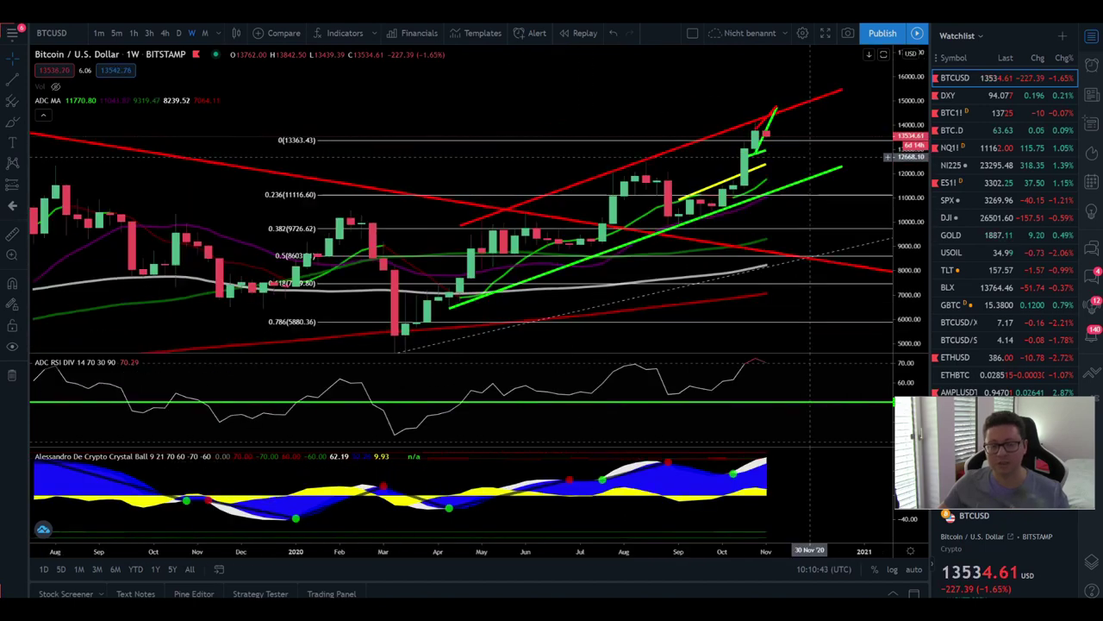
{"action": "left_click_drag", "start_coordinate": [808, 161], "coordinate": [657, 184]}
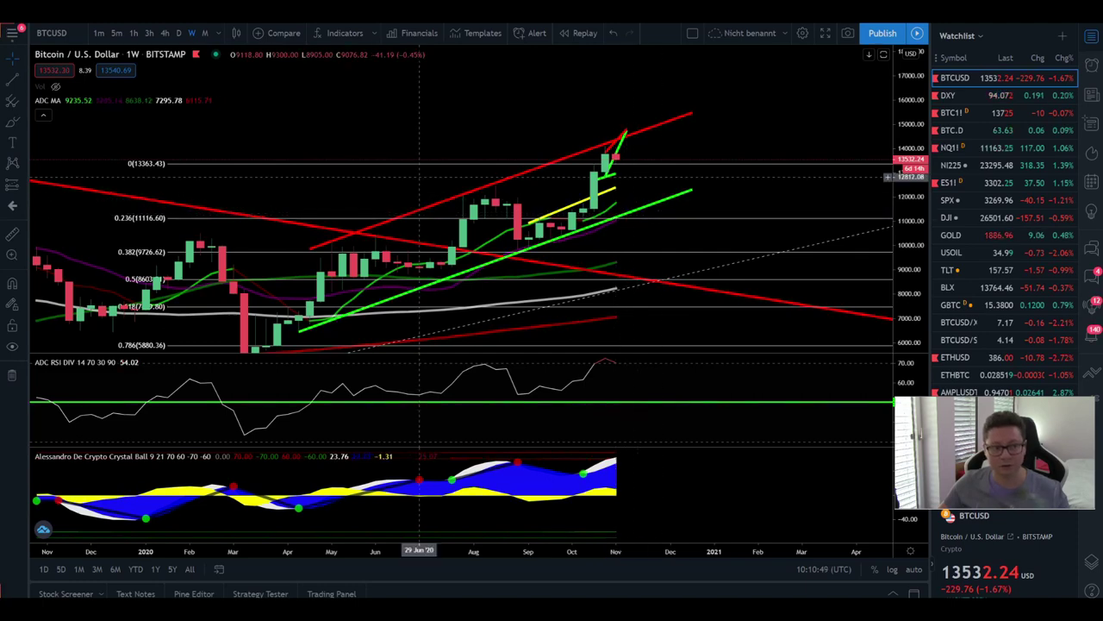
Switch to Bybit and fit the daily BTCUSD chart's price scale to show the full Bollinger Bands
{"action": "key", "text": "ctrl+Tab"}
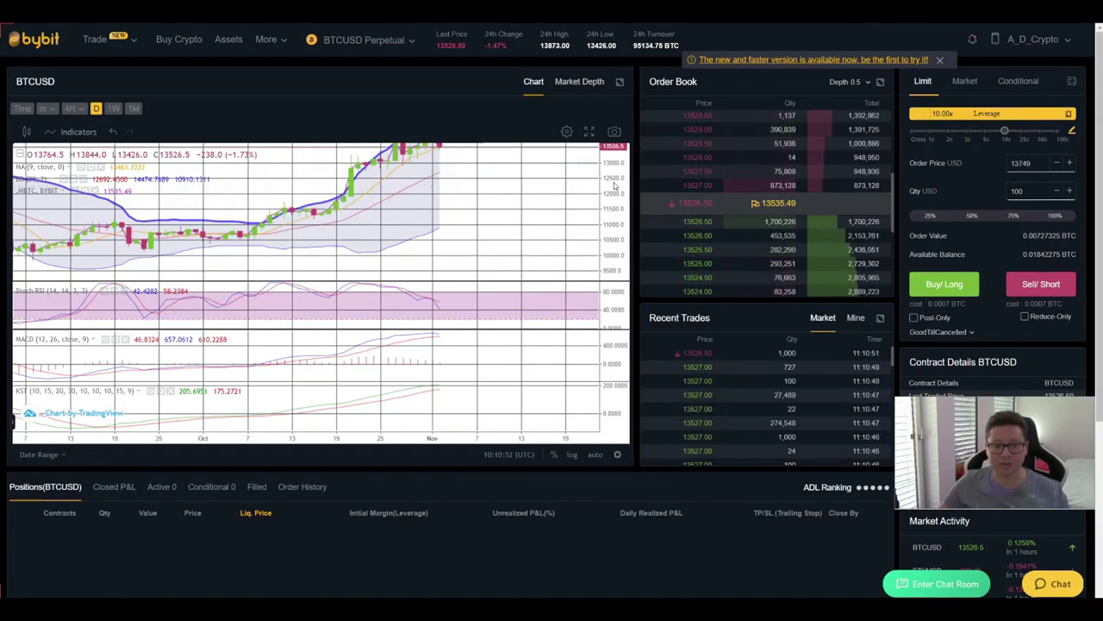
{"action": "left_click_drag", "start_coordinate": [613, 181], "coordinate": [615, 217]}
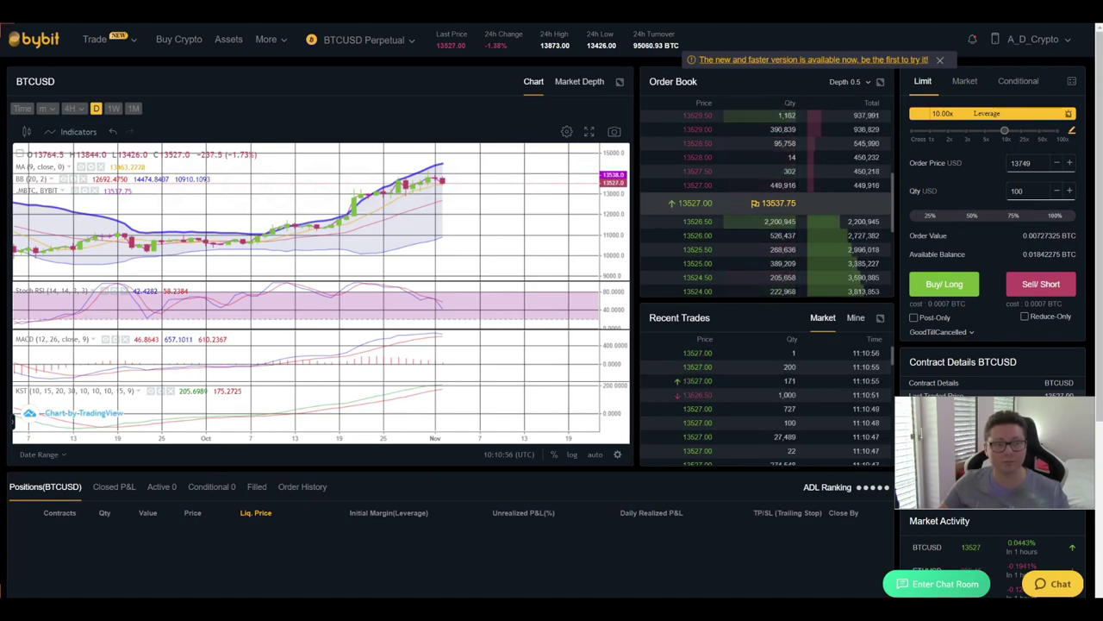
Switch to the YouTube video page and point out the BYBIT, PHEMEX, BITYARD and PRIMEXBT entries in the description
{"action": "key", "text": "ctrl+Tab"}
{"action": "scroll", "coordinate": [376, 322], "scroll_direction": "down", "scroll_amount": 5}
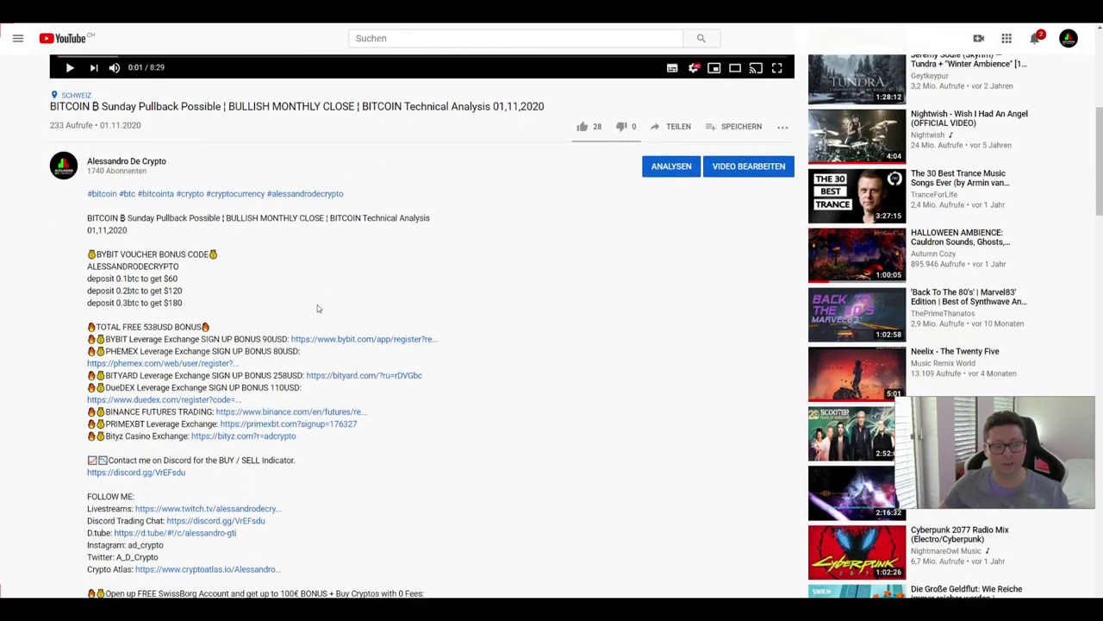
{"action": "left_click_drag", "start_coordinate": [89, 270], "coordinate": [125, 268]}
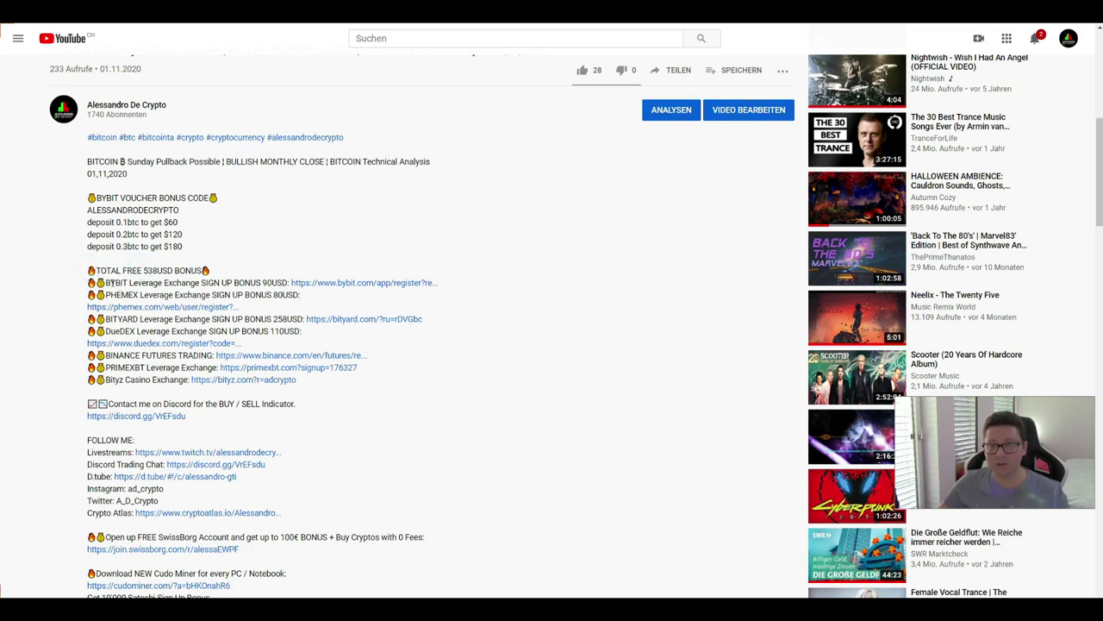
{"action": "double_click", "coordinate": [122, 295]}
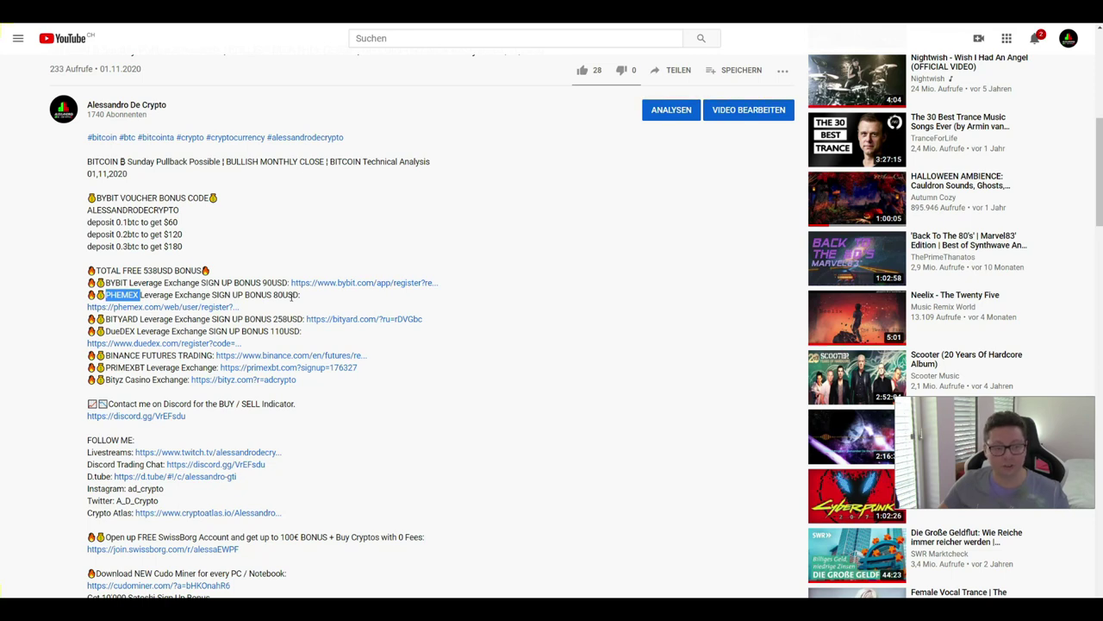
{"action": "triple_click", "coordinate": [127, 319]}
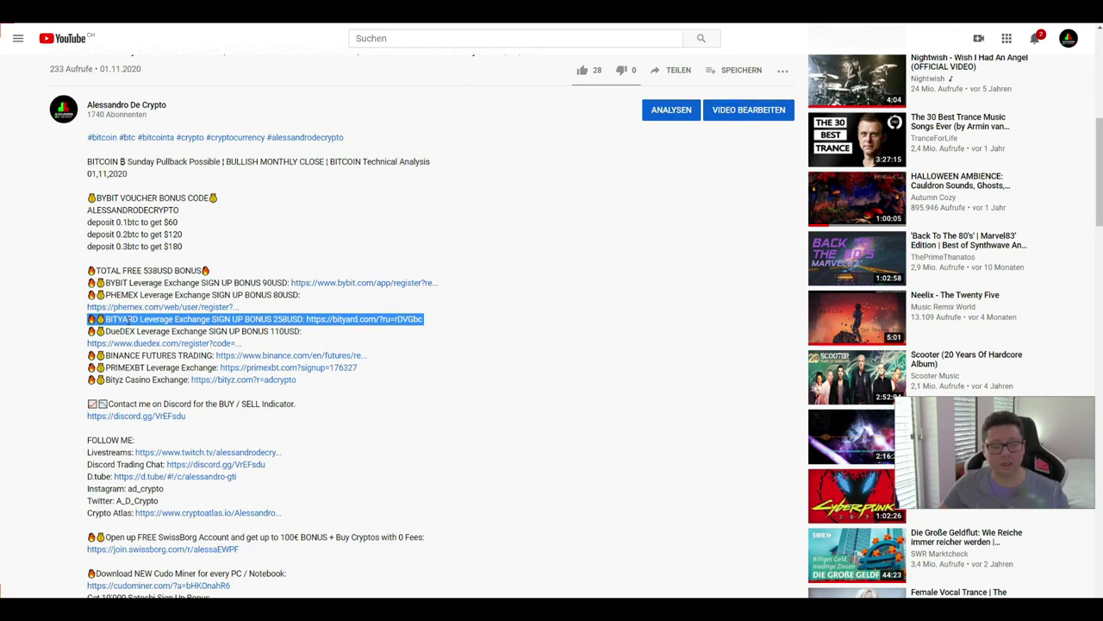
{"action": "double_click", "coordinate": [128, 367]}
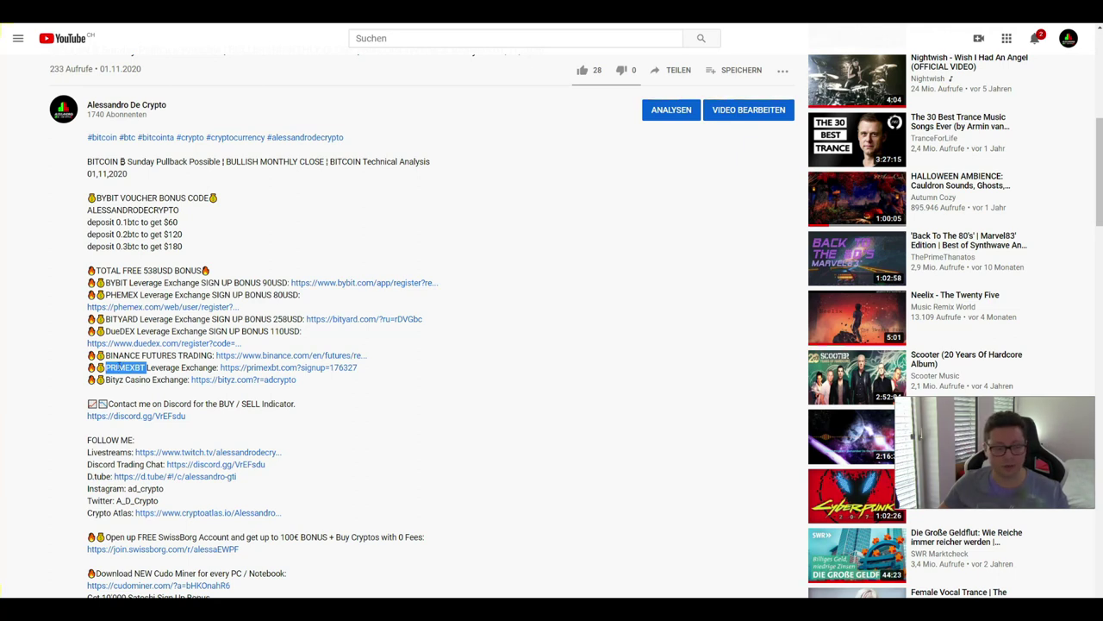
Highlight the Discord Trading Chat line in the description's FOLLOW ME section
{"action": "scroll", "coordinate": [108, 250], "scroll_direction": "down", "scroll_amount": 3}
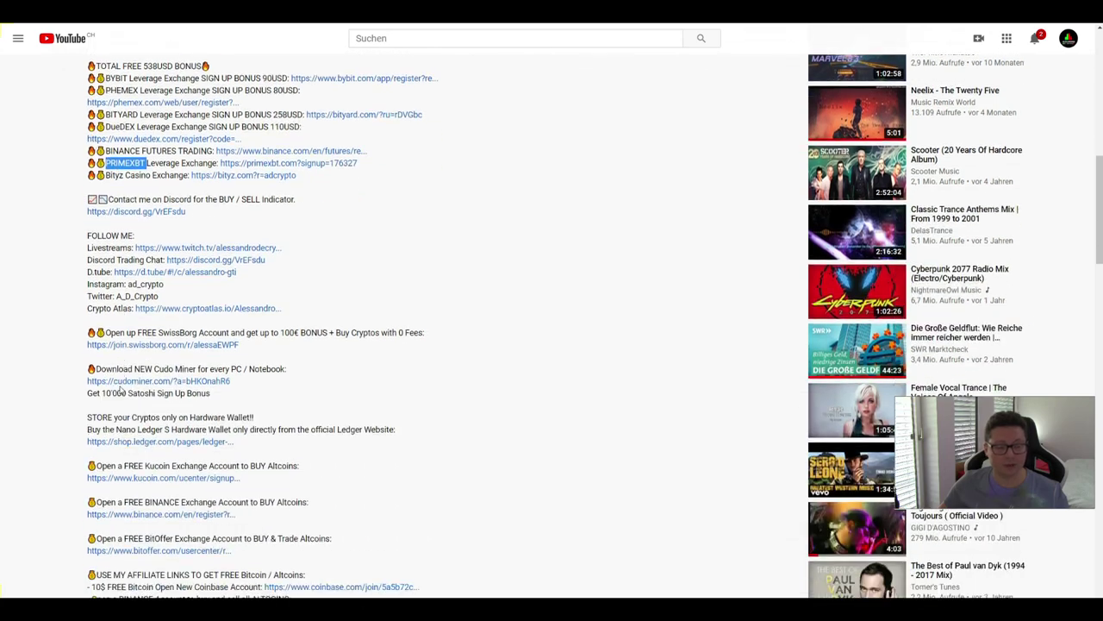
{"action": "left_click_drag", "start_coordinate": [83, 232], "coordinate": [271, 238]}
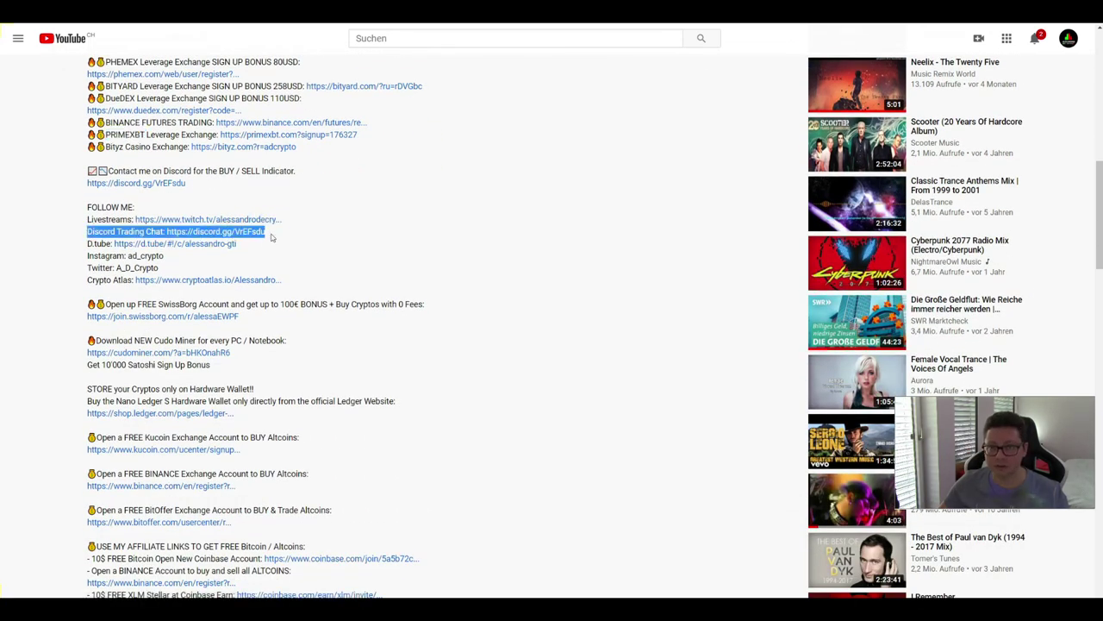